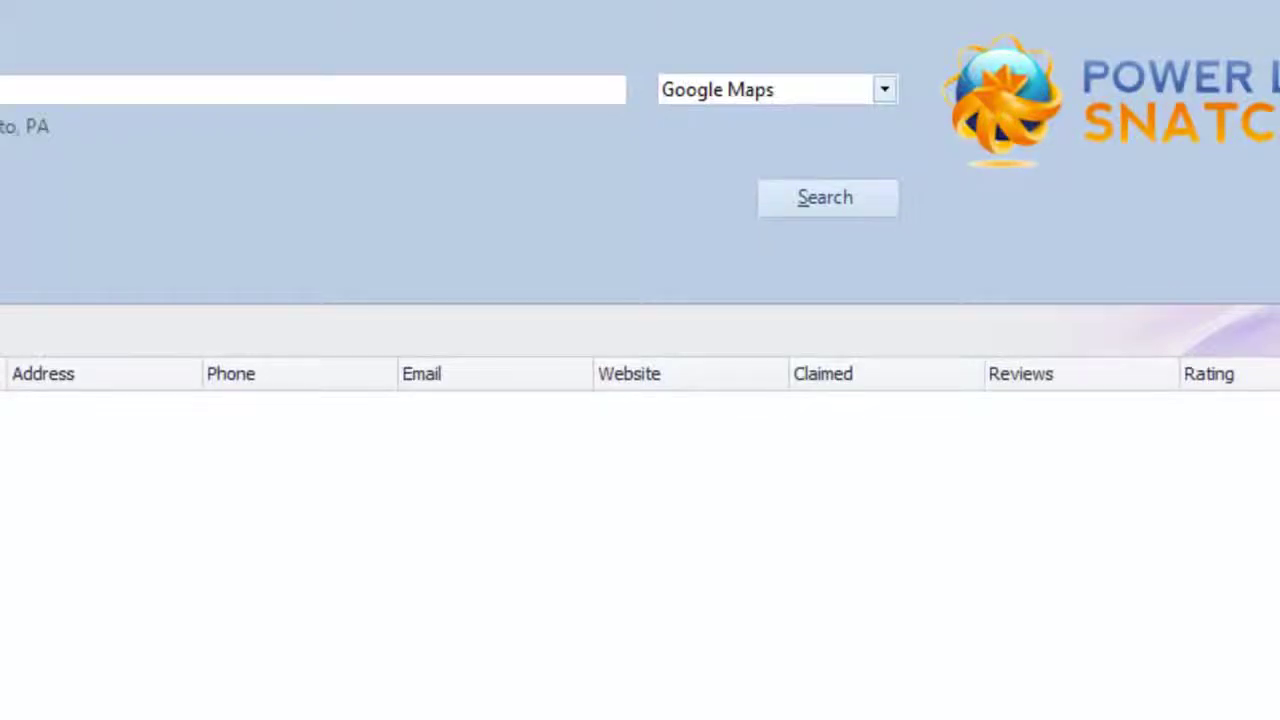
Look through the available search sources, keeping Google Maps as the selected source
click(885, 93)
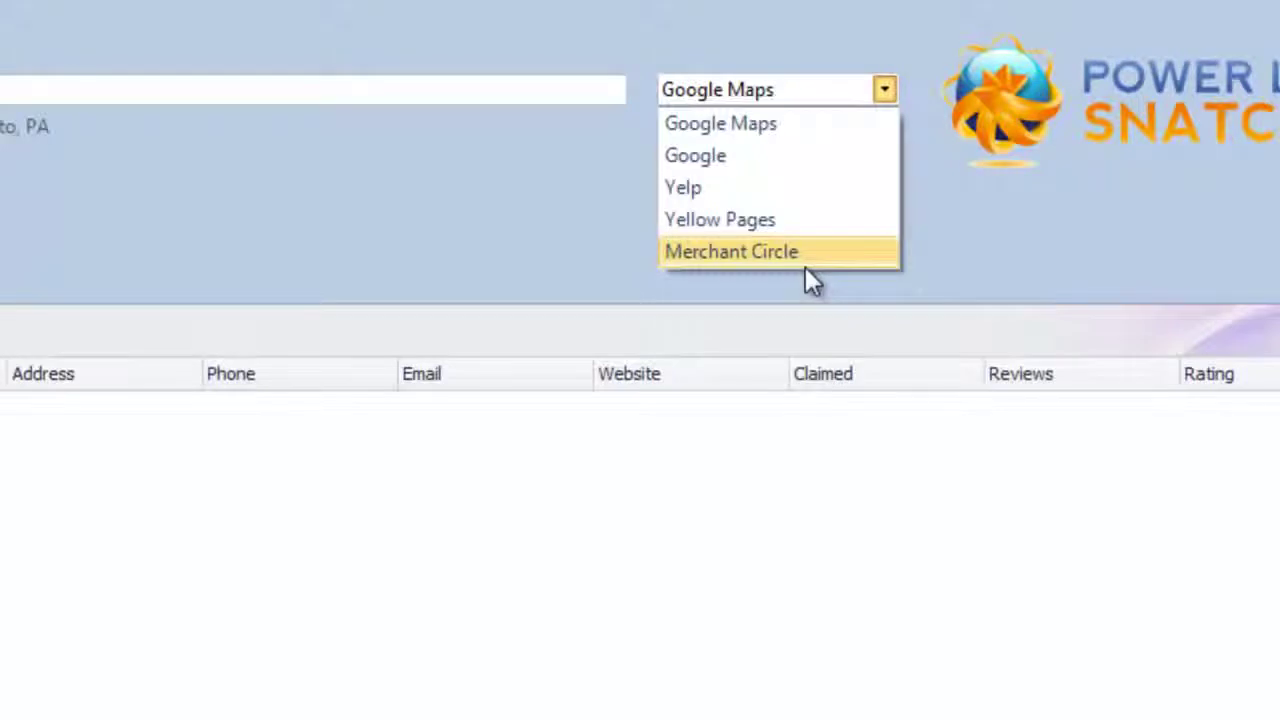
click(886, 90)
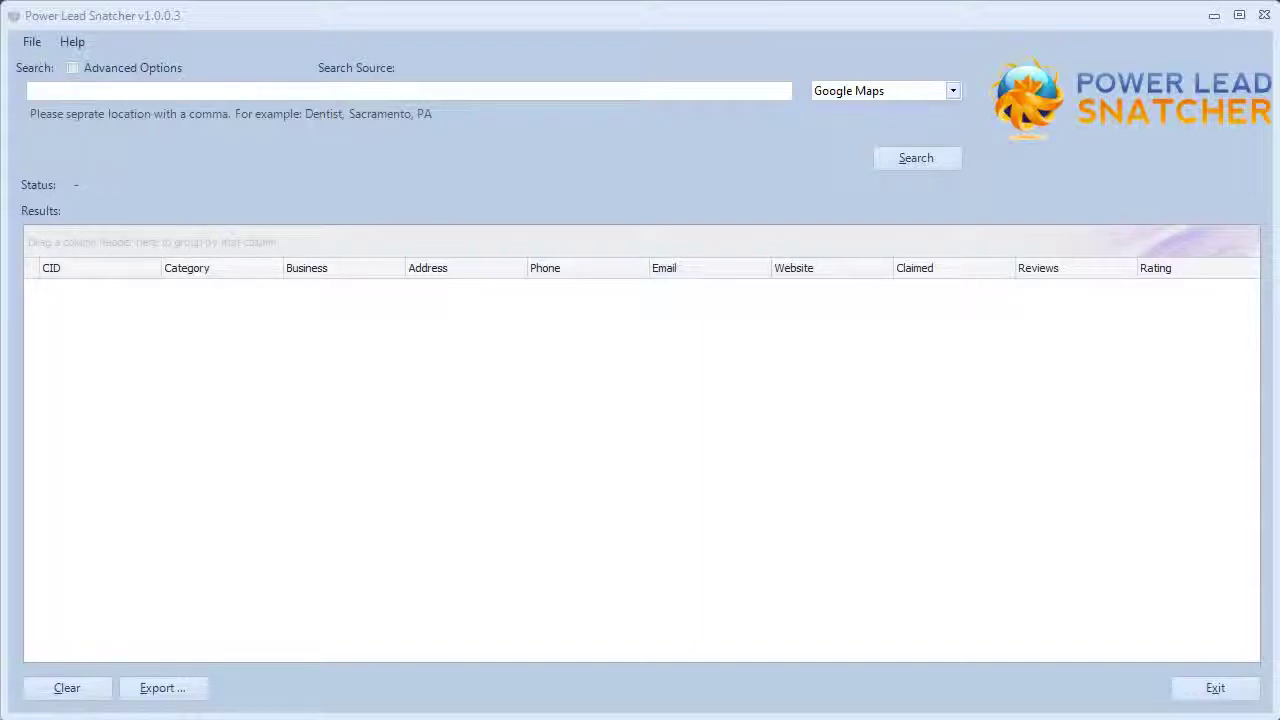
Browse the suggested business categories starting with "a" and clear the search field
click(230, 92)
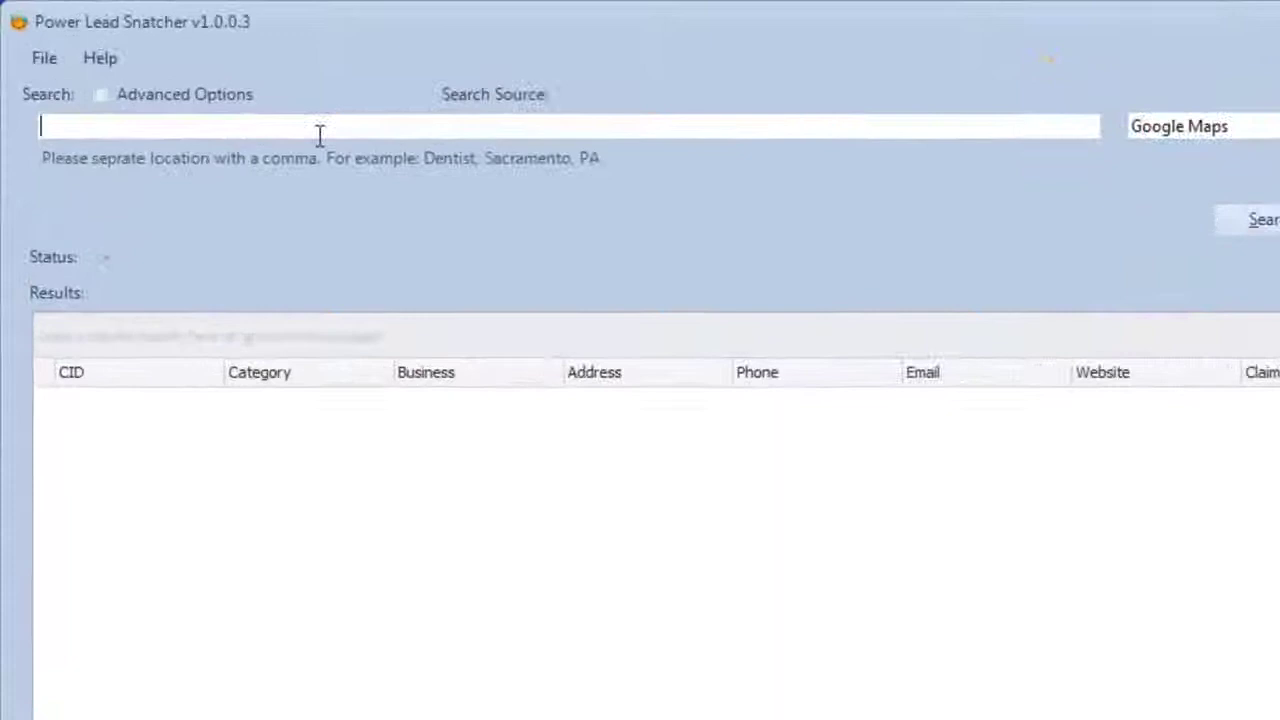
text(abrasive Manufacturers)
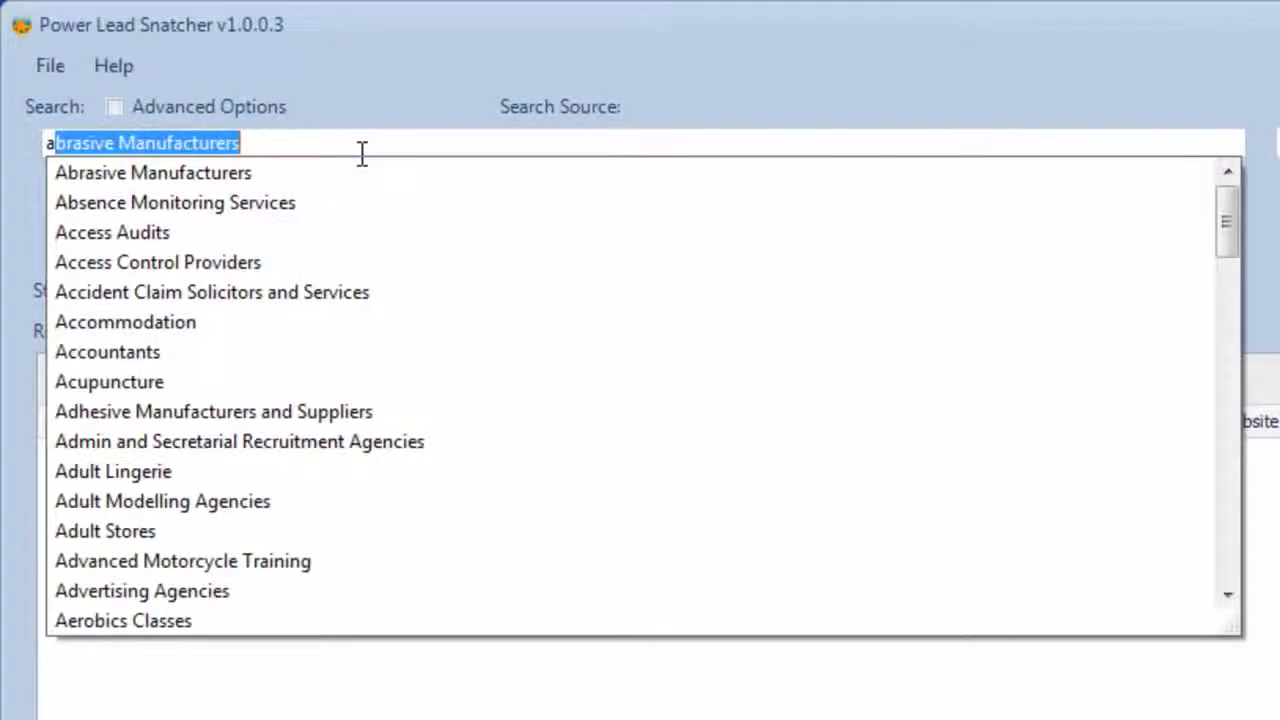
scroll(425, 291, down, 1)
scroll(460, 321, down, 3)
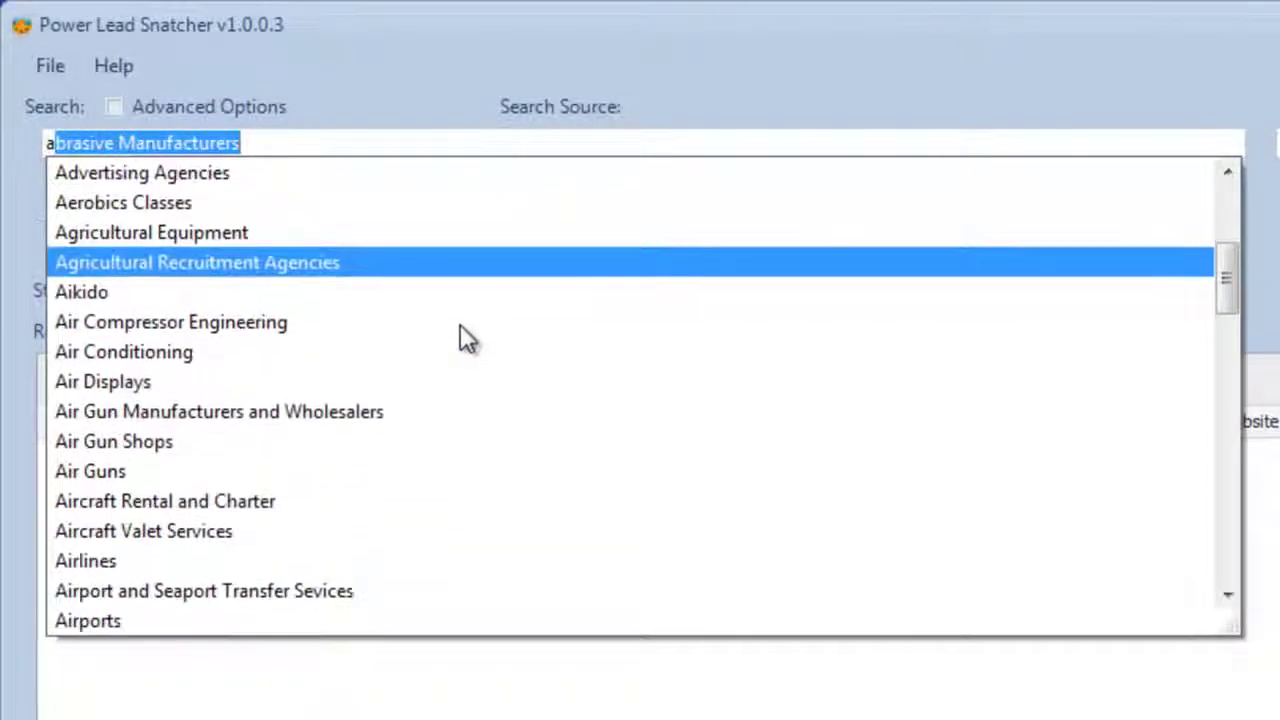
drag(1226, 296, 1246, 209)
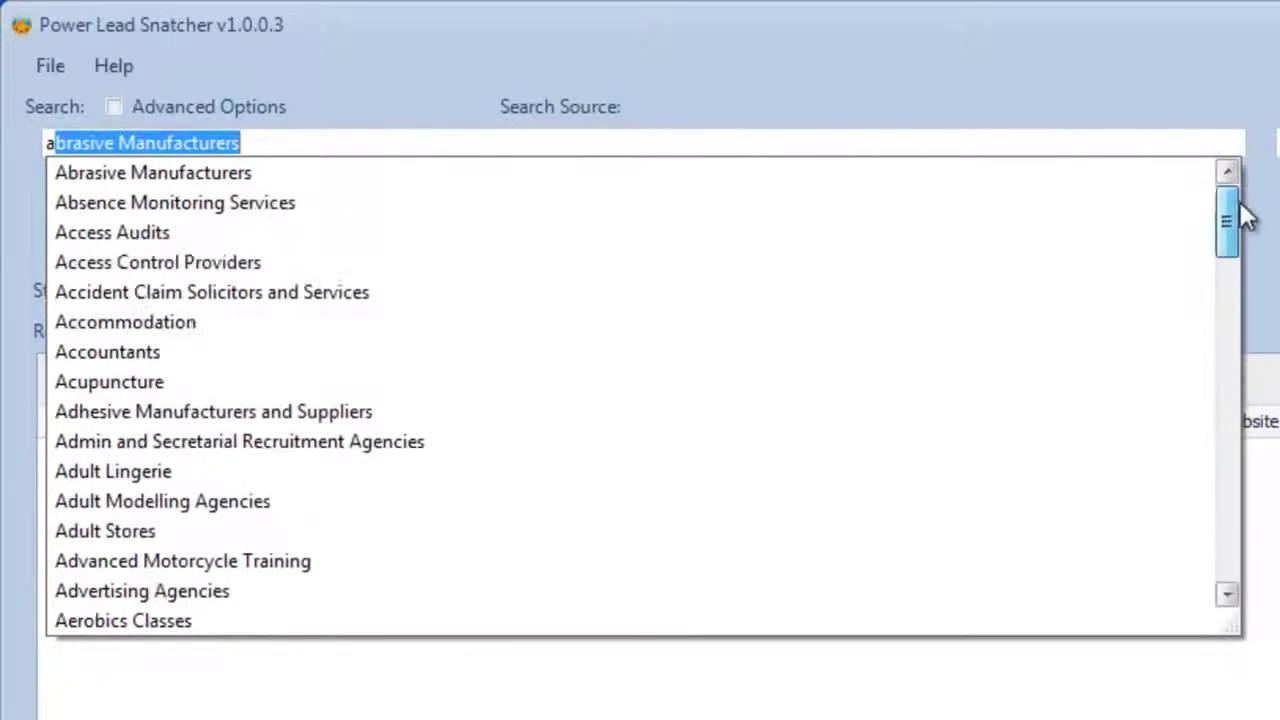
drag(394, 140, 45, 135)
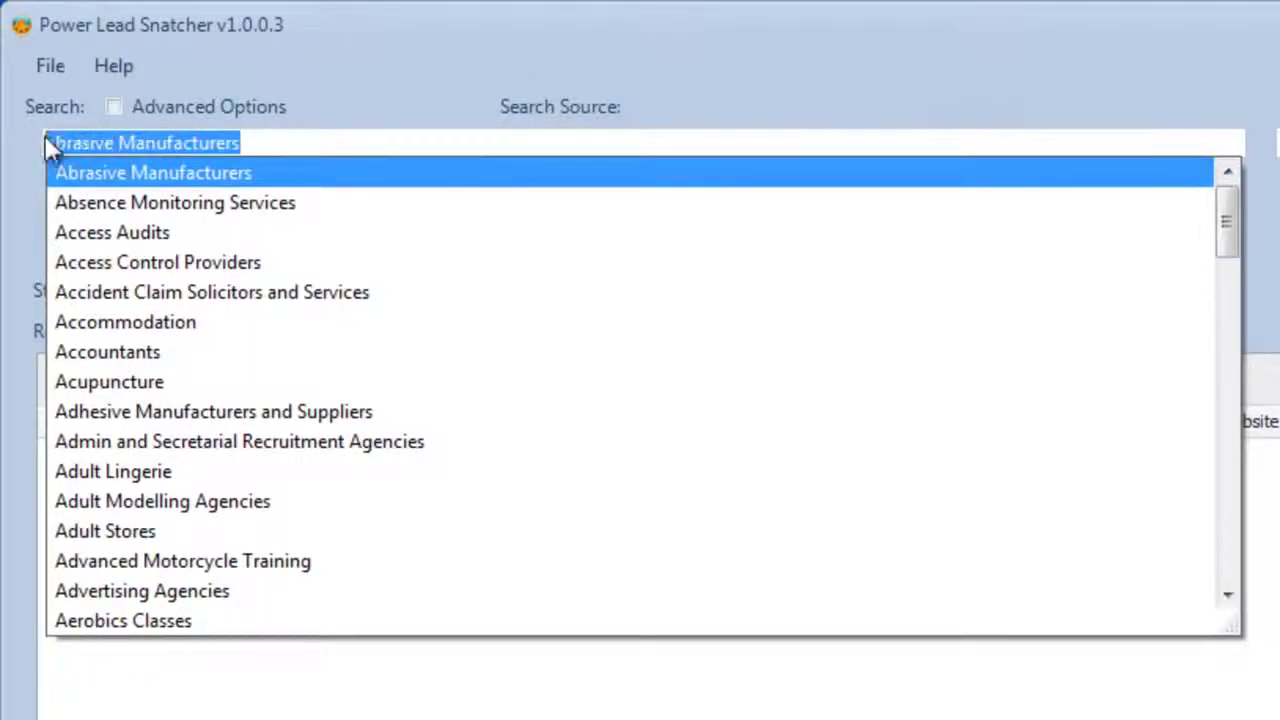
key(BackSpace)
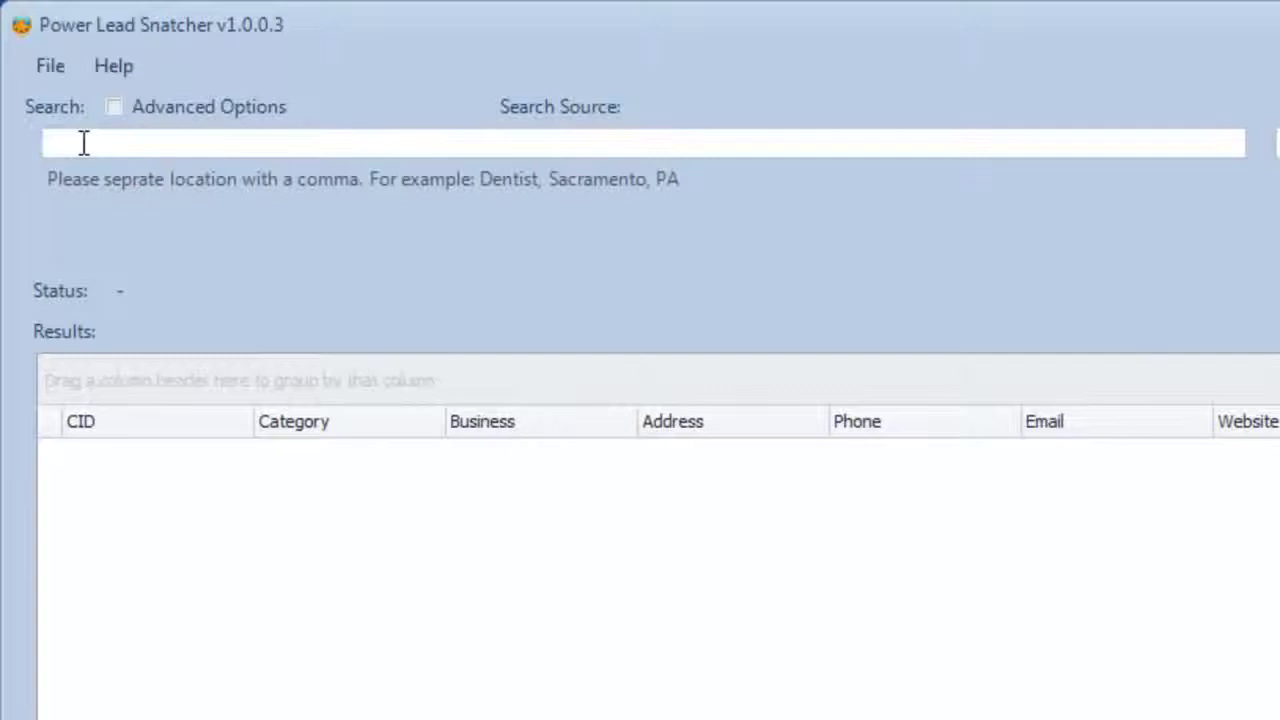
Browse the suggested business categories starting with "b", from the baby-related entries to the basketball ones
text(baby Clothes)
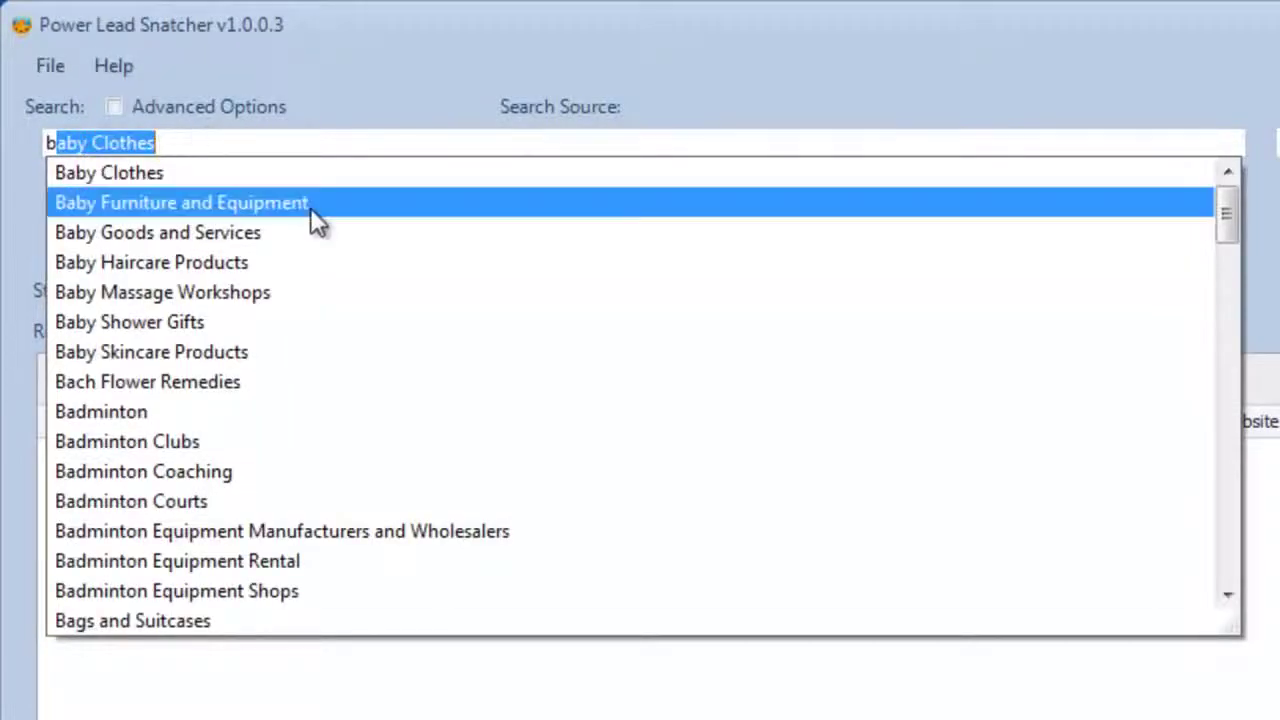
scroll(323, 226, down, 4)
scroll(488, 550, down, 7)
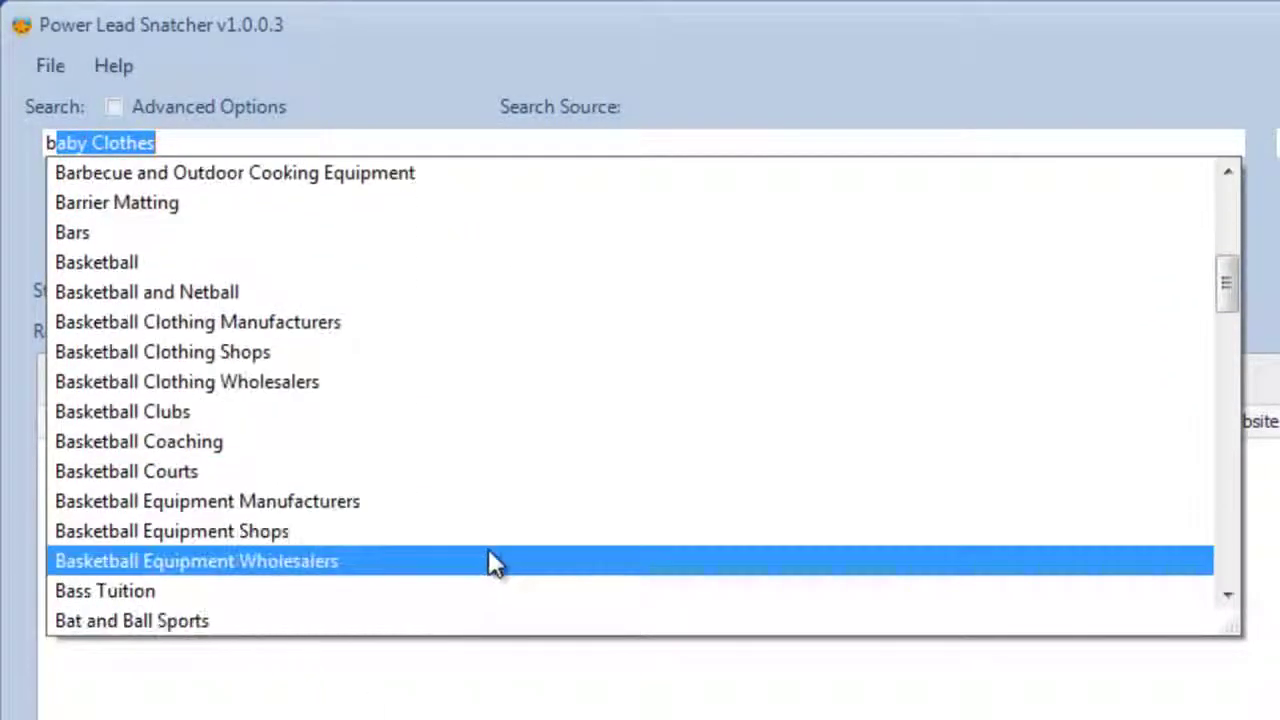
drag(1229, 327, 1229, 210)
key(ctrl+a)
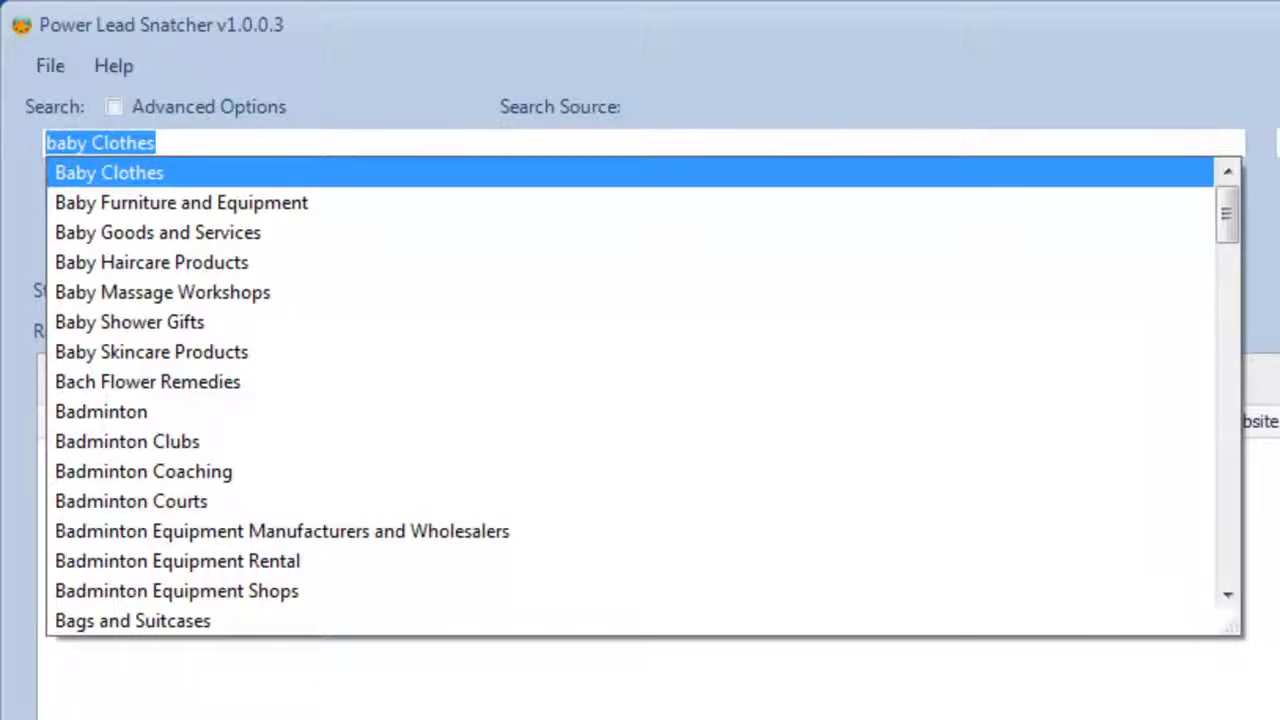
Bring up the suggested business categories for "c" and for "d", leaving the search field empty
text(c)
key(BackSpace)
text(d)
key(BackSpace)
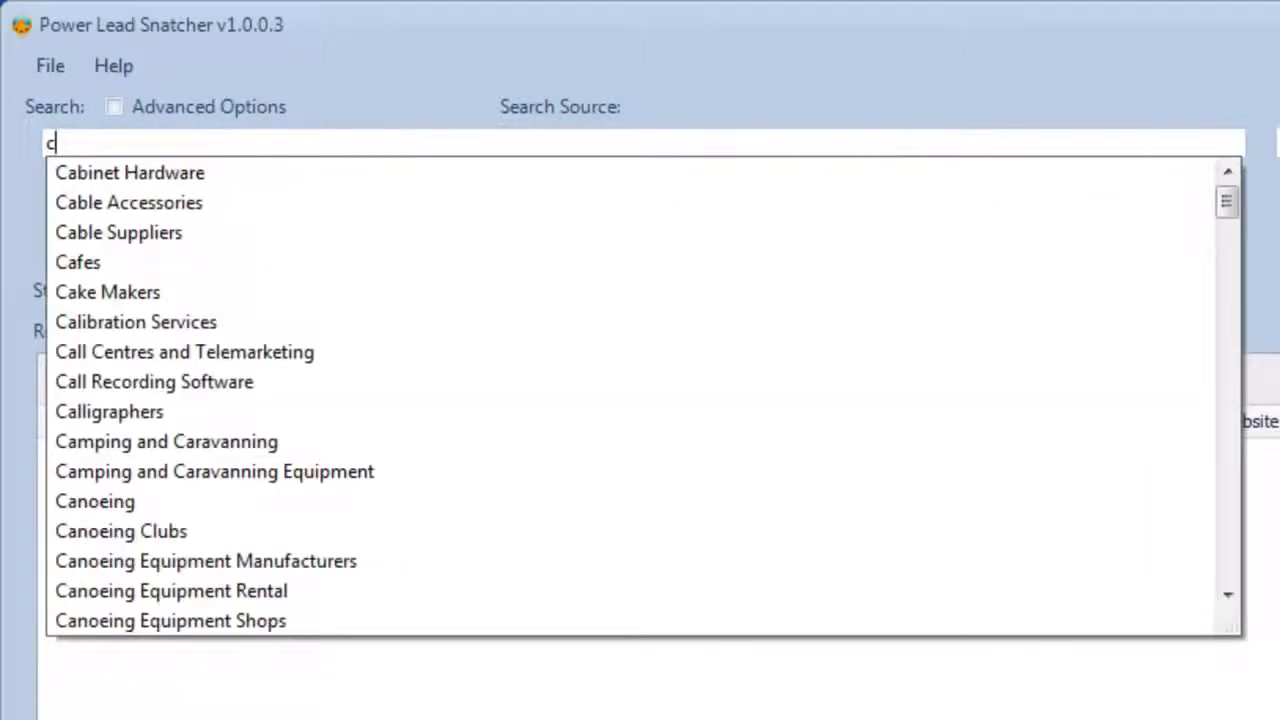
key(BackSpace)
text(d)
key(BackSpace)
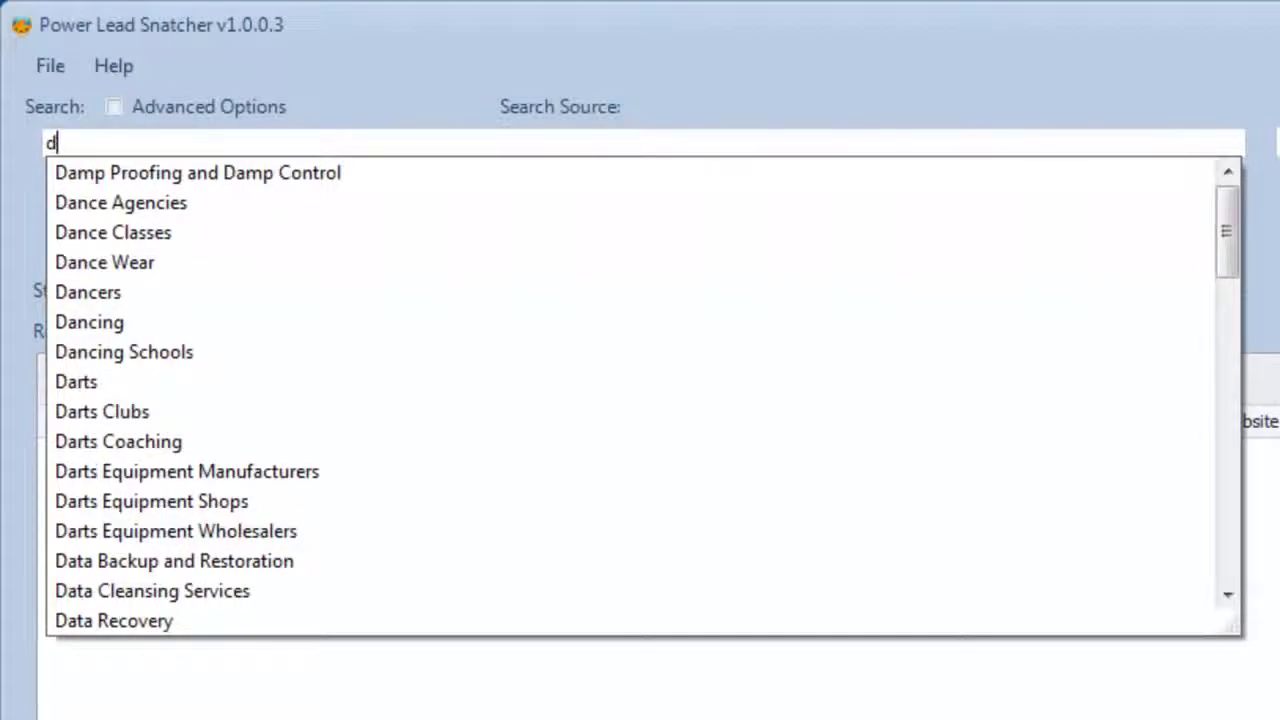
key(BackSpace)
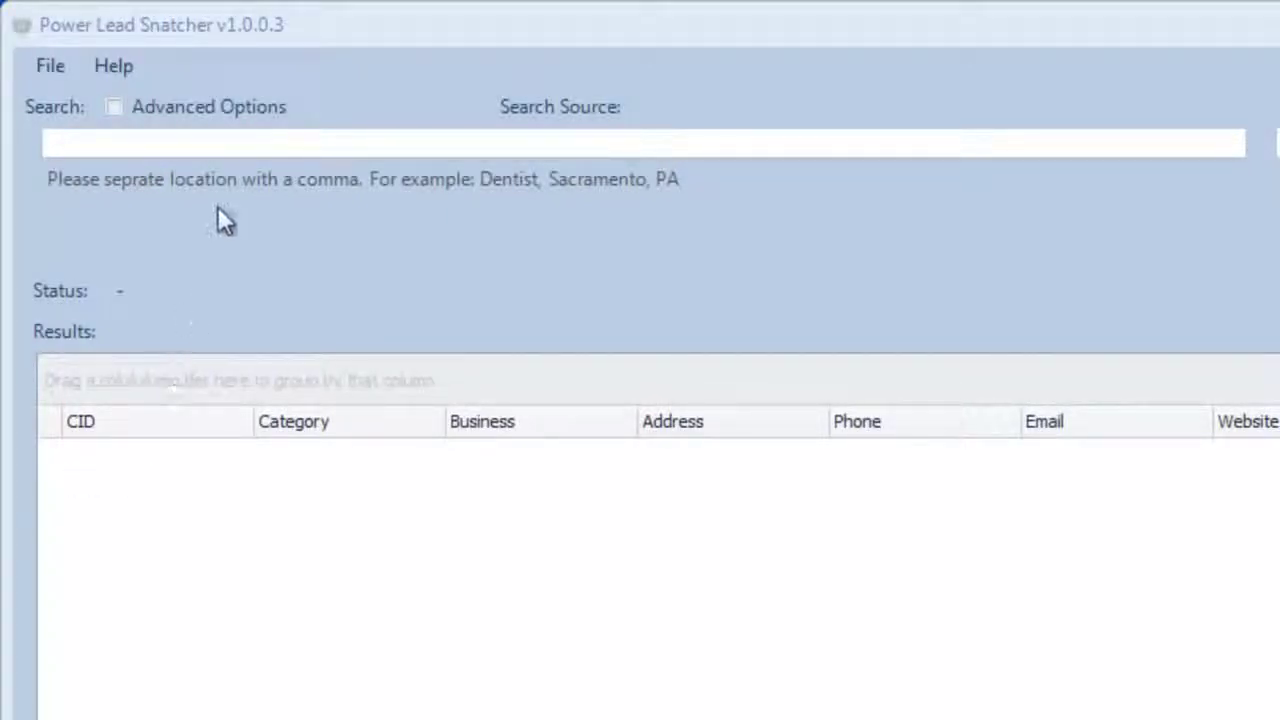
Enable Advanced Options and set the search location to the state Florida and the city Tampa
click(114, 108)
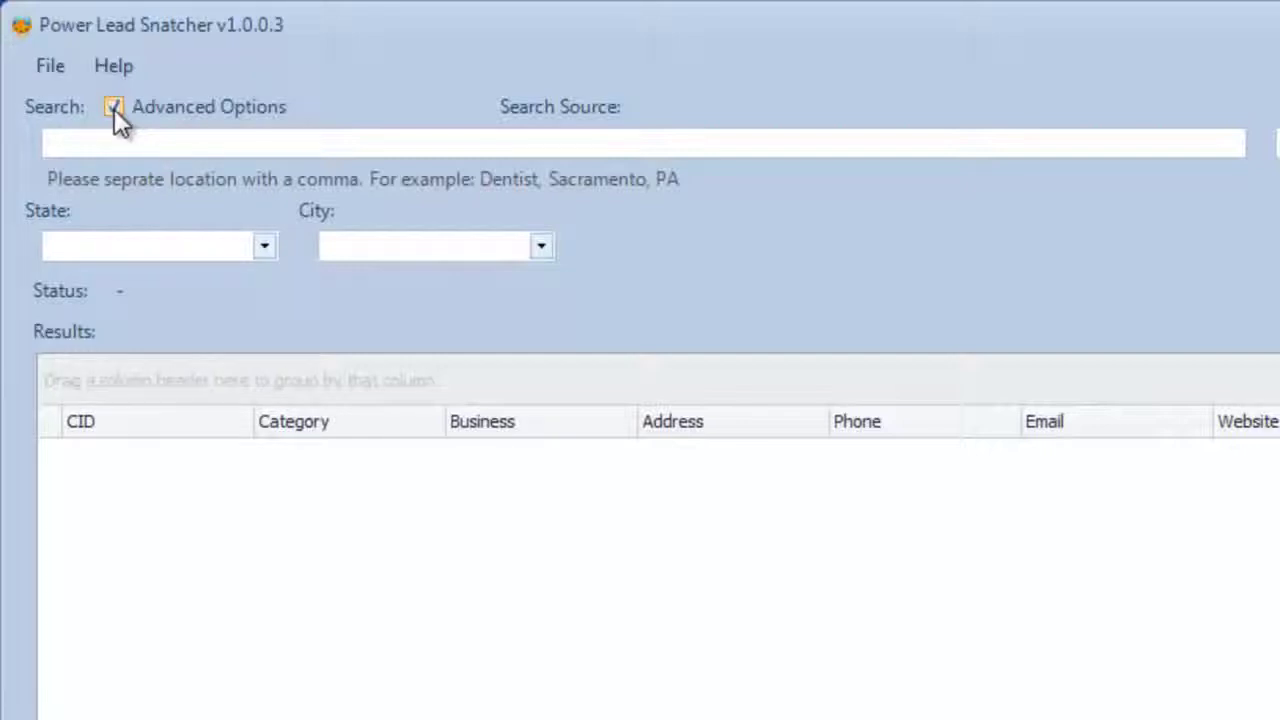
click(263, 247)
key(f)
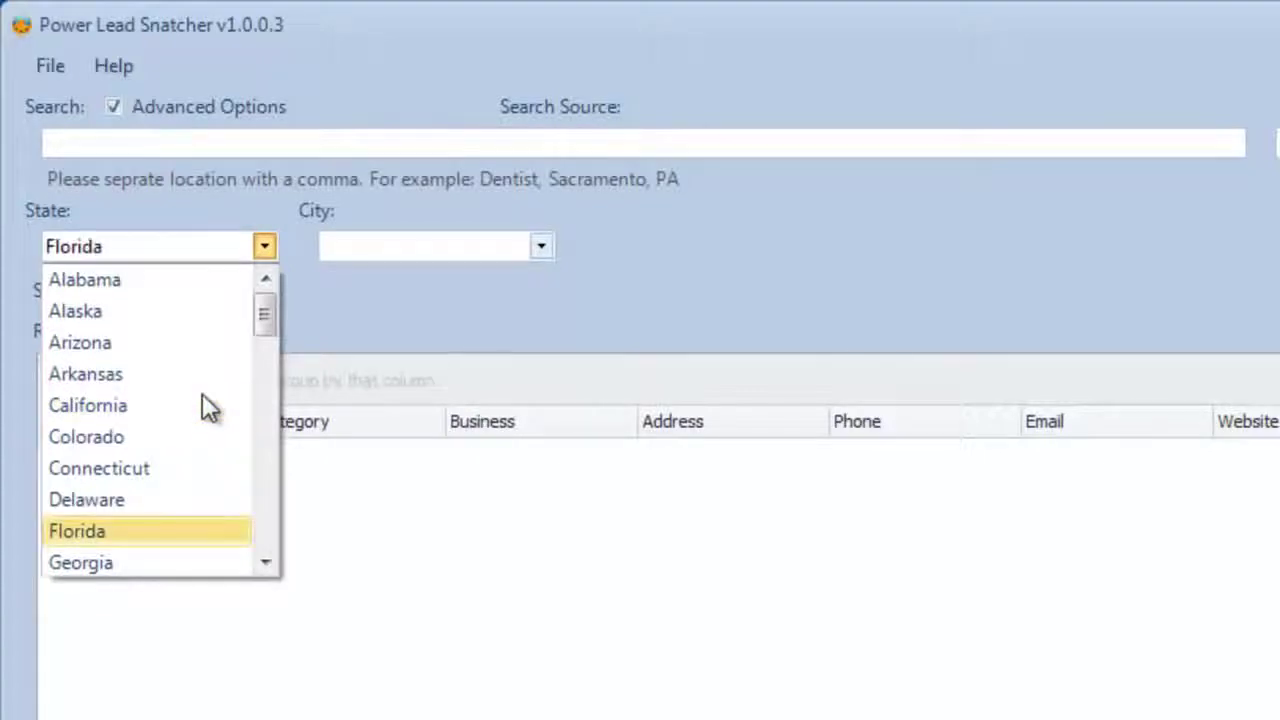
click(114, 527)
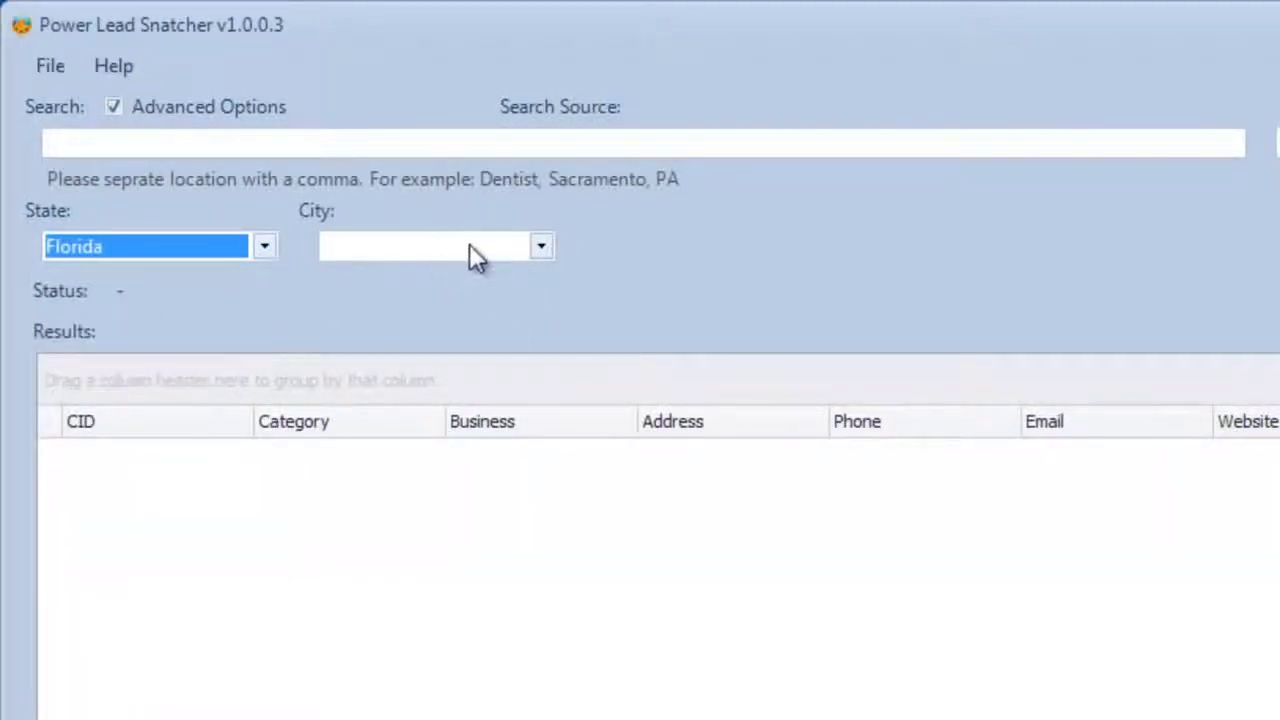
click(541, 247)
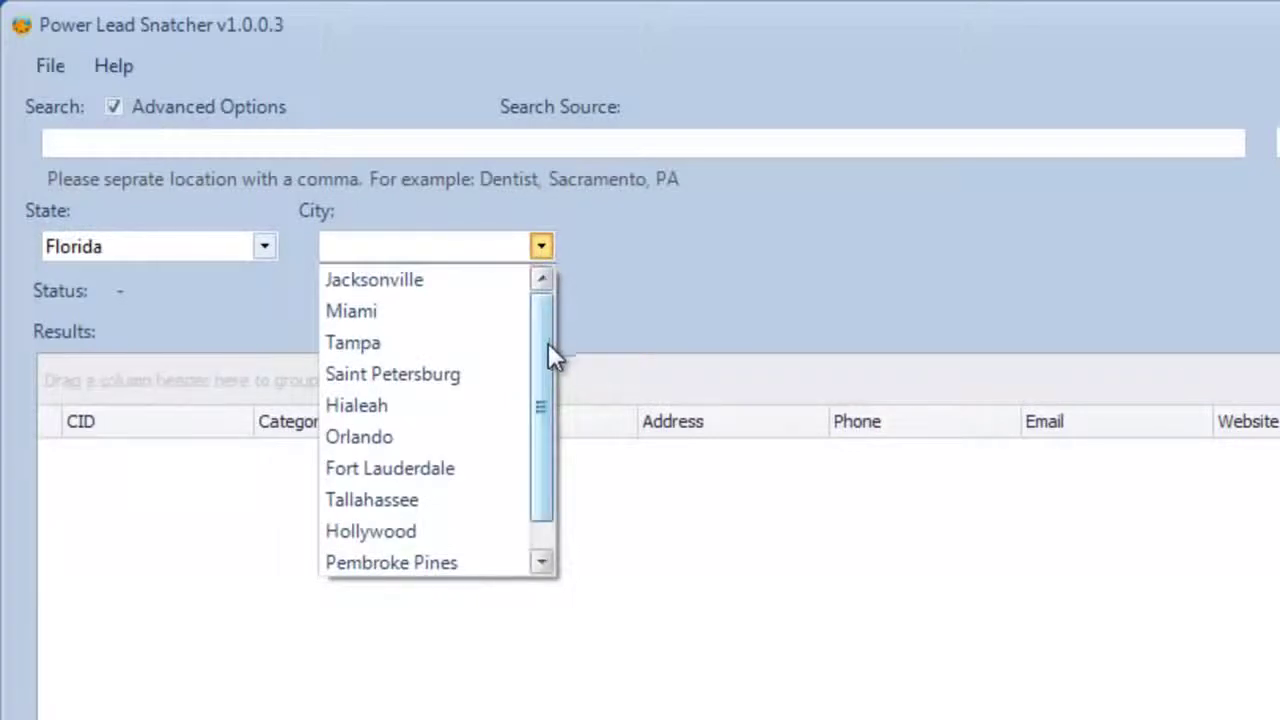
mouse_move(548, 343)
mouse_down()
mouse_move(551, 400)
mouse_move(552, 322)
mouse_up()
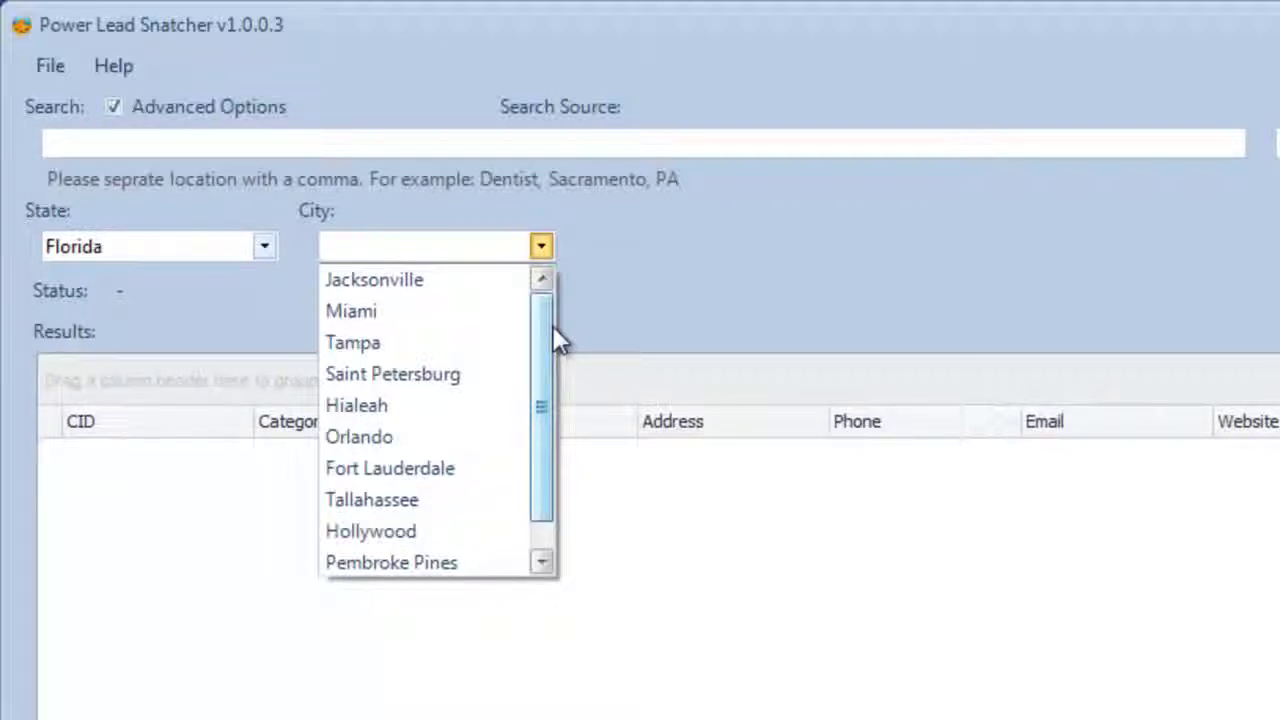
click(424, 344)
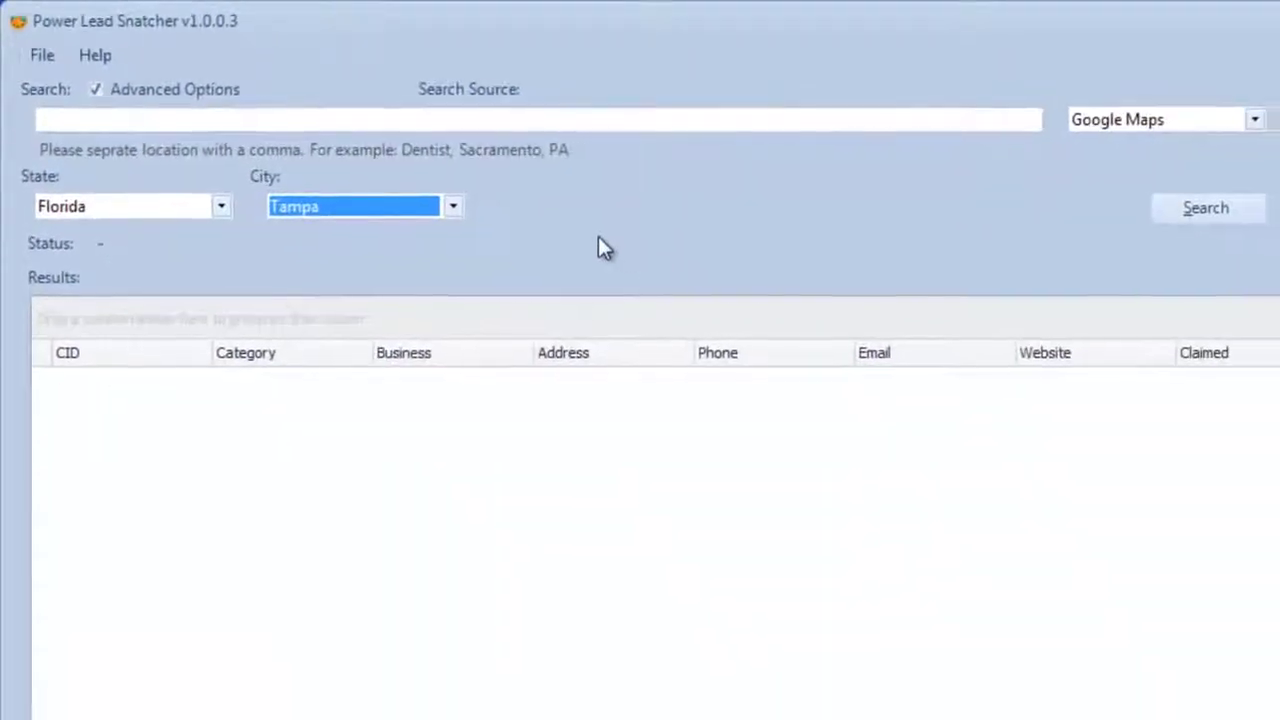
Search for "dentists" with Google Maps as the source and stop the search after its pages are parsed
click(1171, 125)
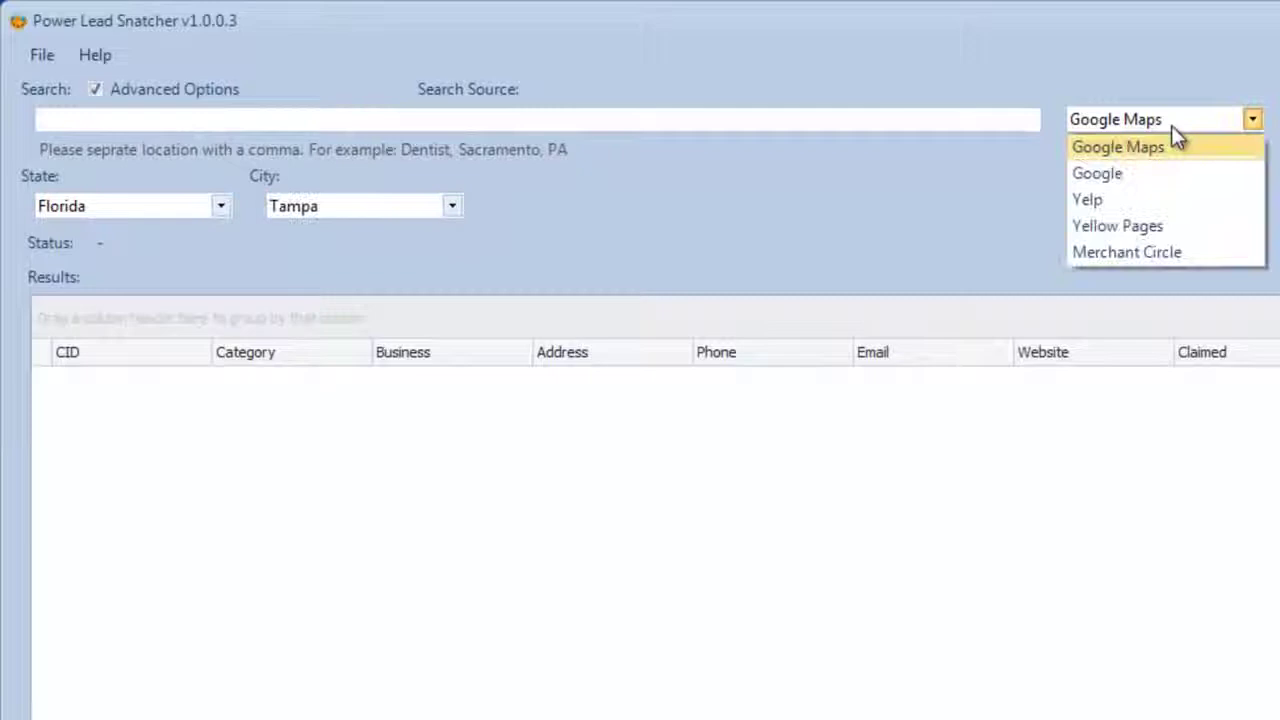
click(1171, 125)
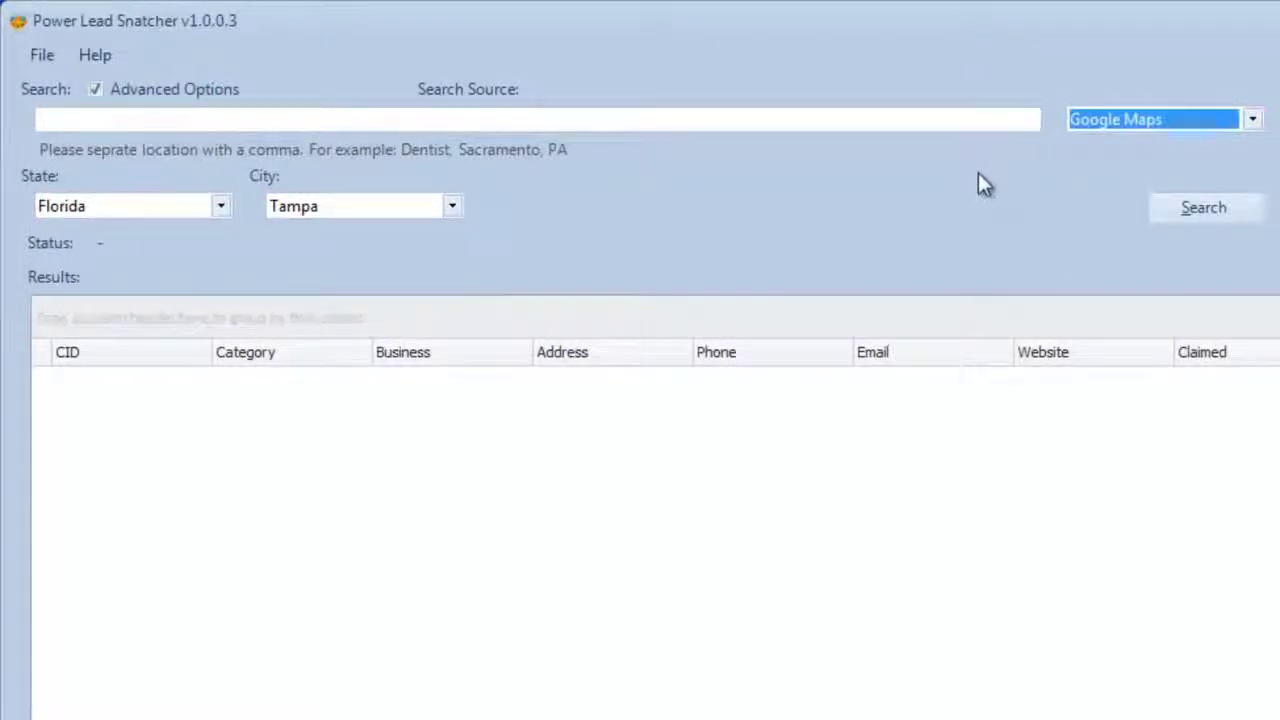
click(81, 122)
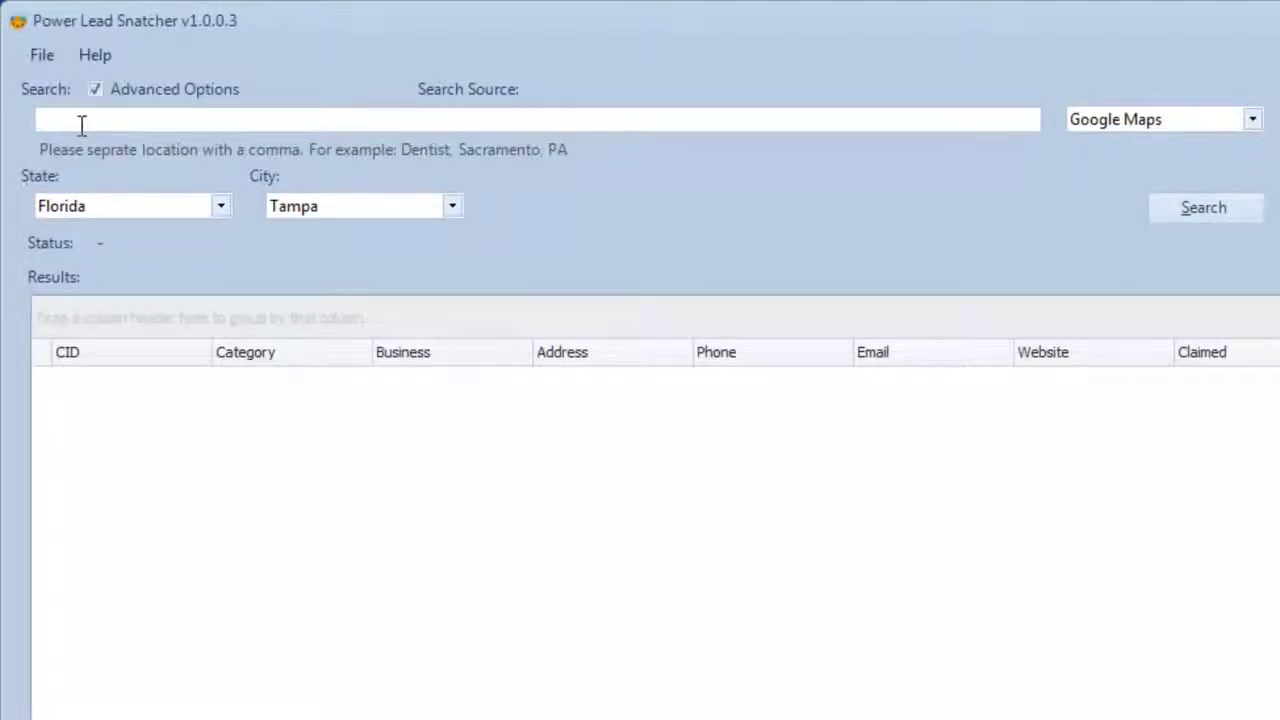
text(dentists)
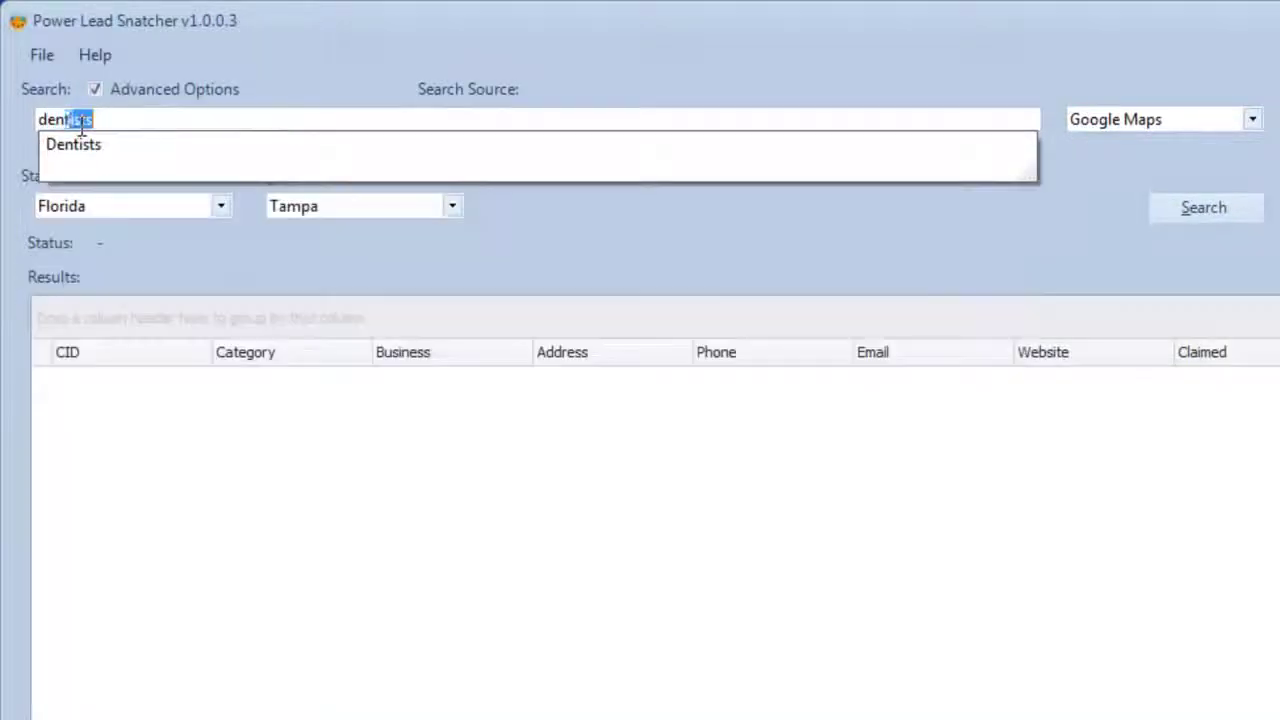
click(1234, 216)
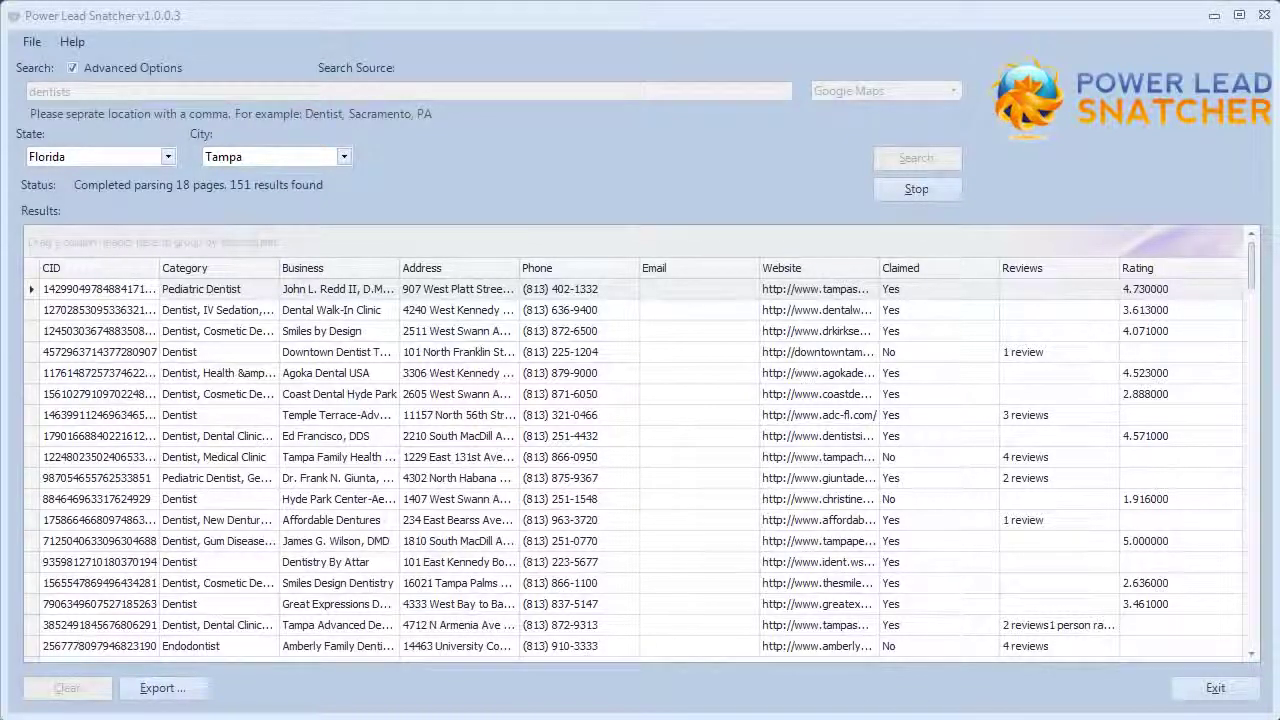
drag(160, 282, 570, 281)
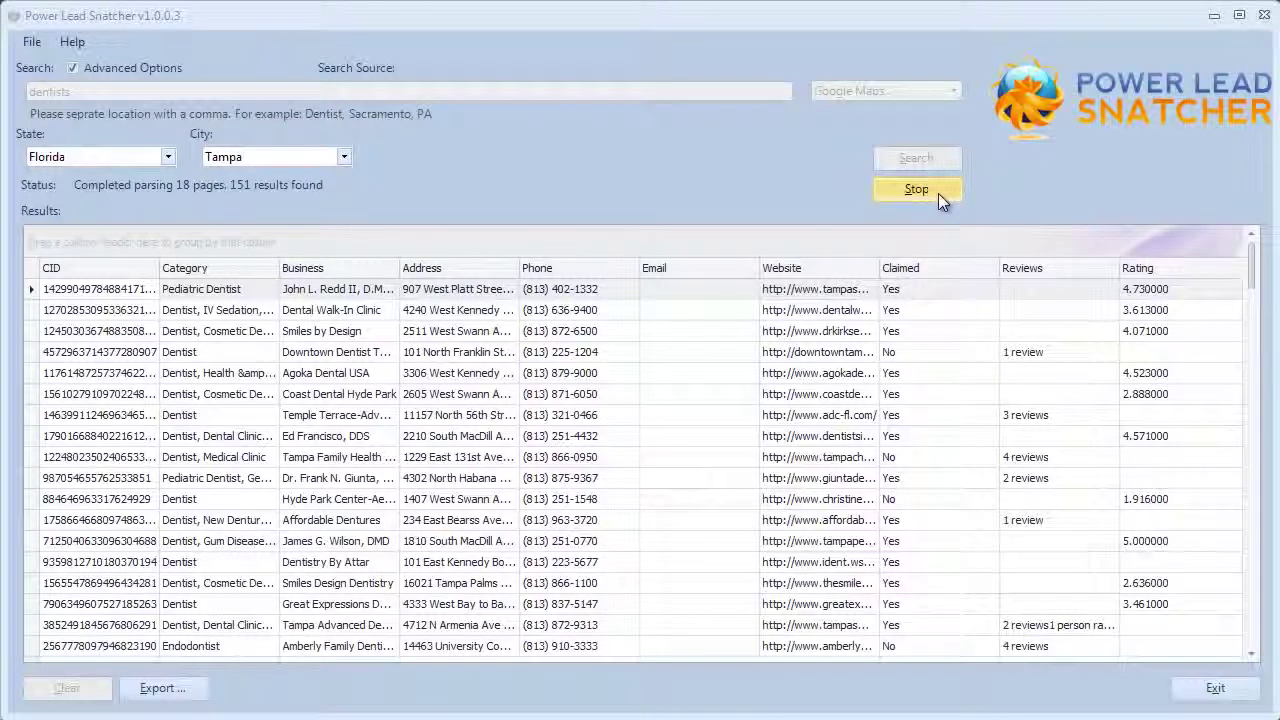
click(938, 194)
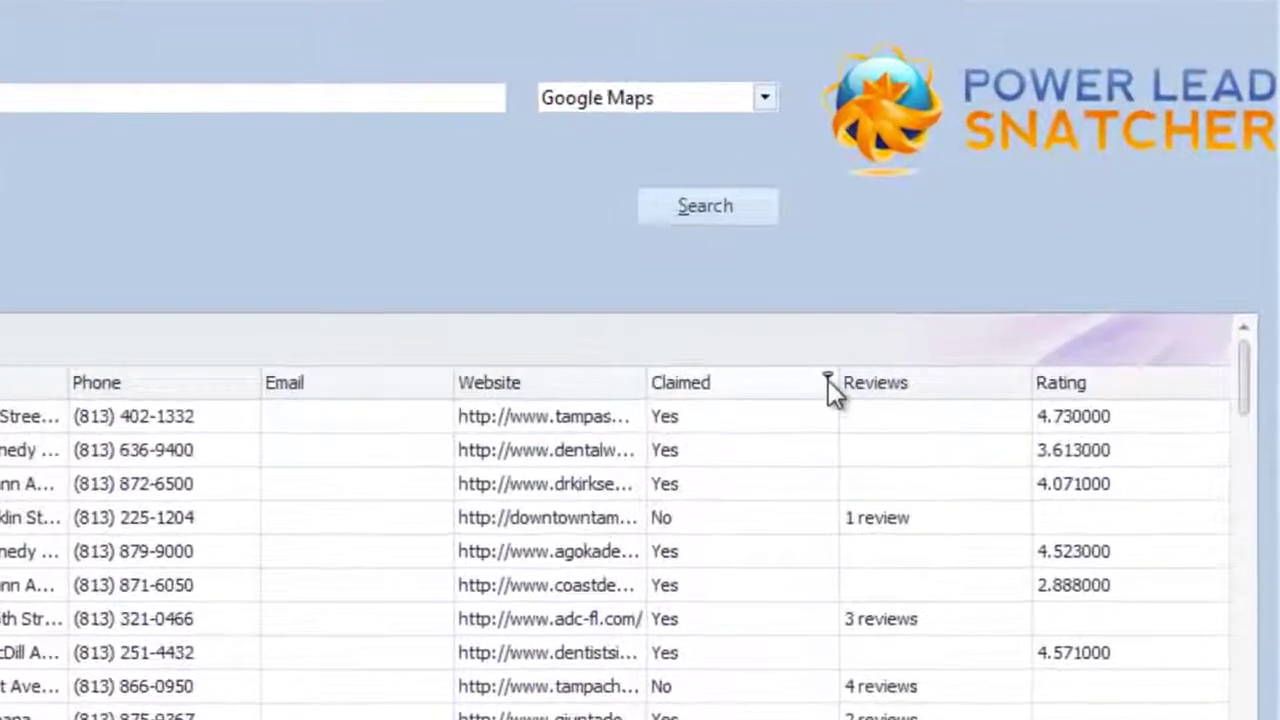
Filter the search results to businesses whose Claimed value is No
click(992, 267)
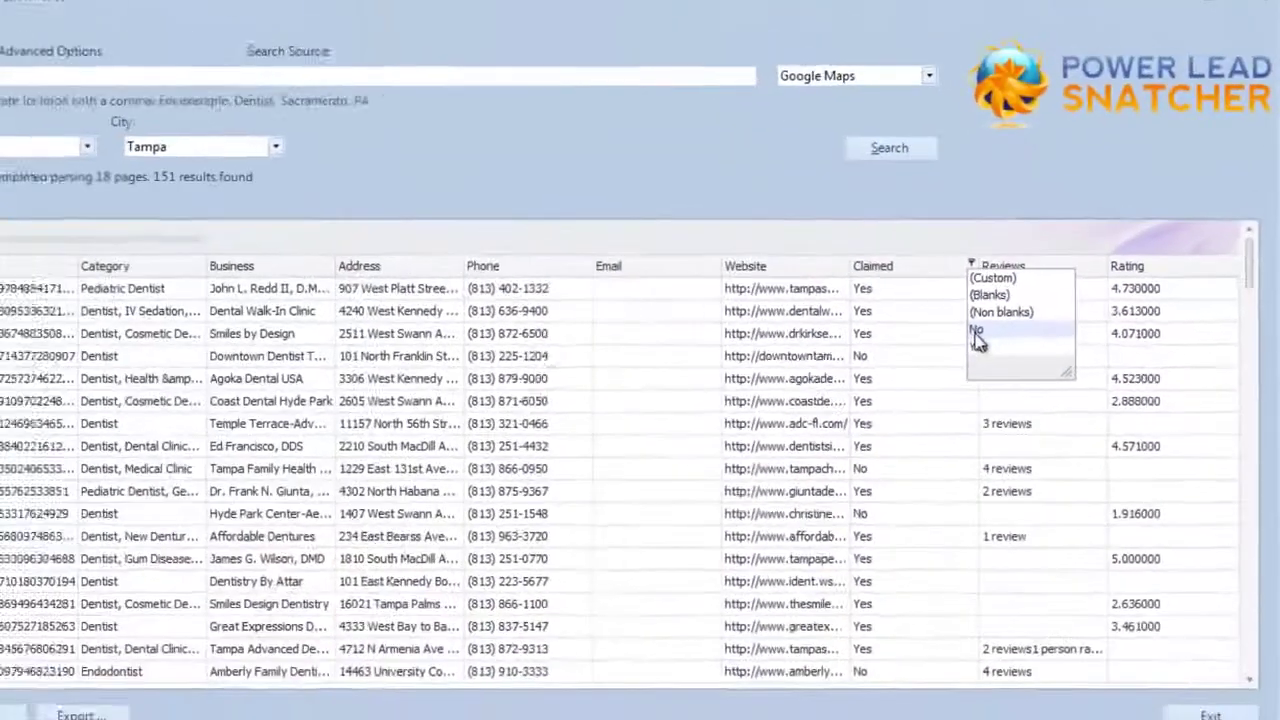
click(977, 333)
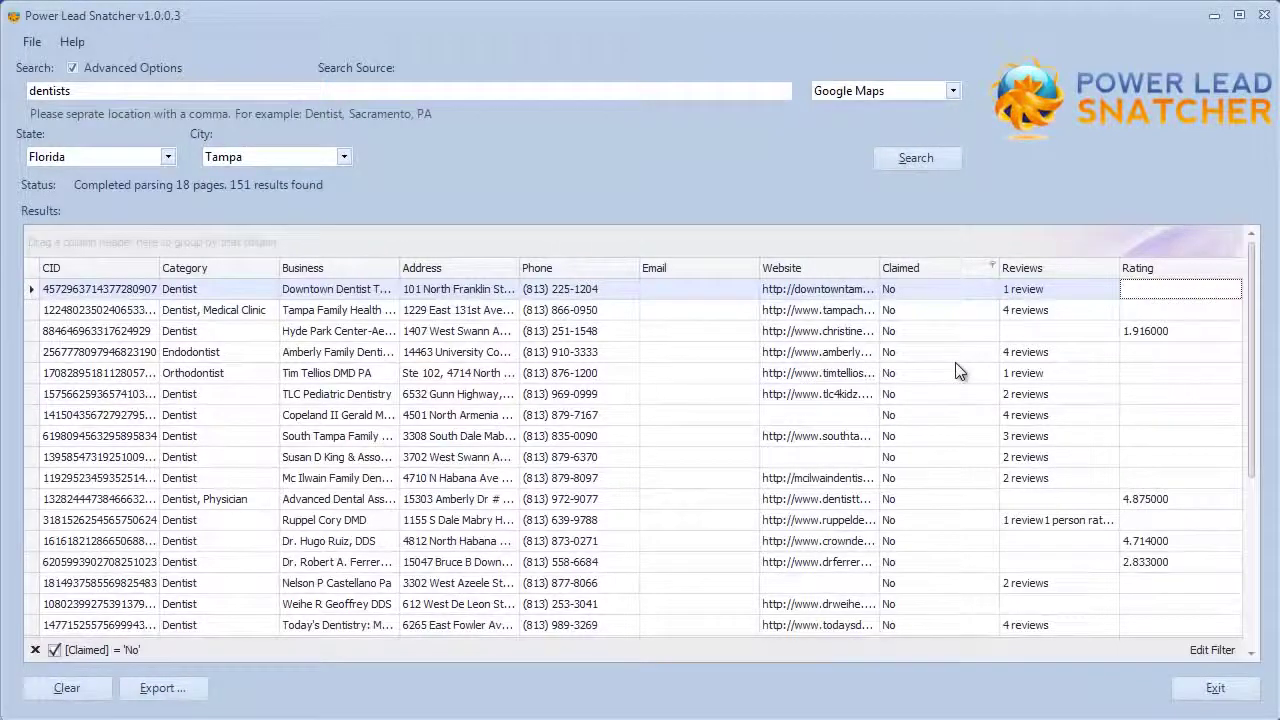
mouse_move(1250, 300)
mouse_down()
mouse_move(1245, 483)
mouse_move(1256, 312)
mouse_up()
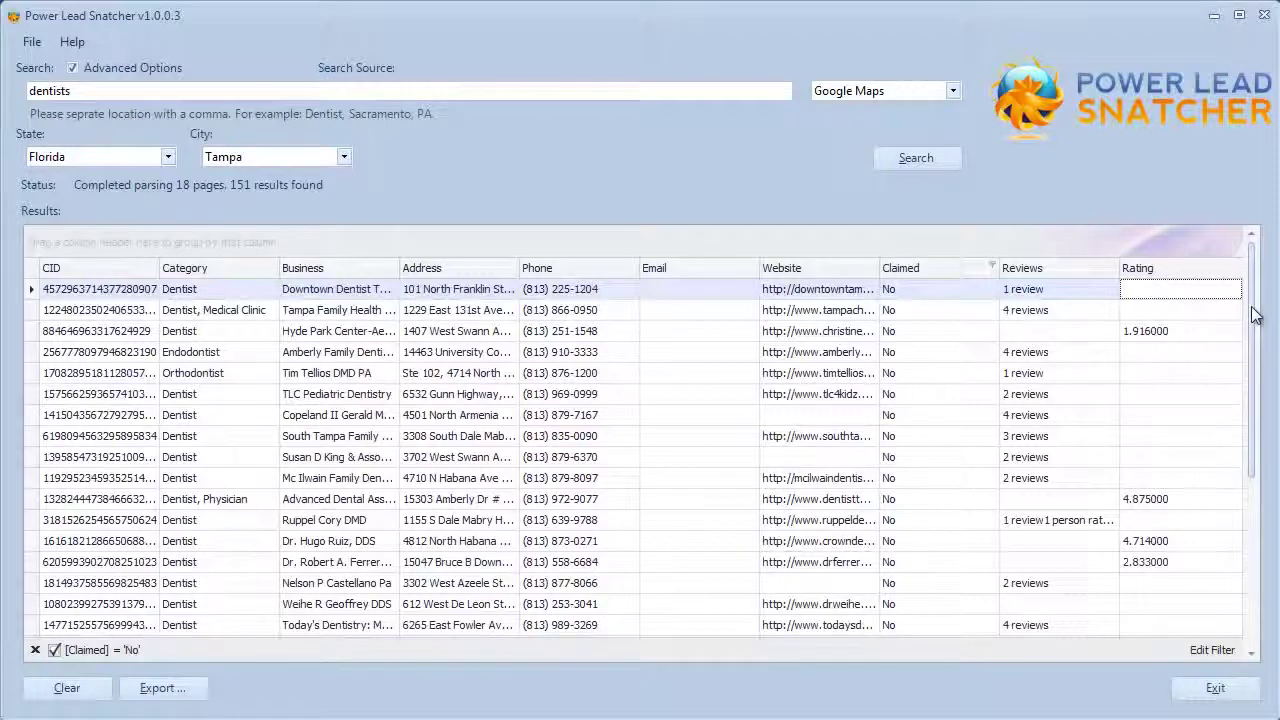
Check the Reviews filter choices and sort the filtered results by Reviews in descending order
click(1112, 268)
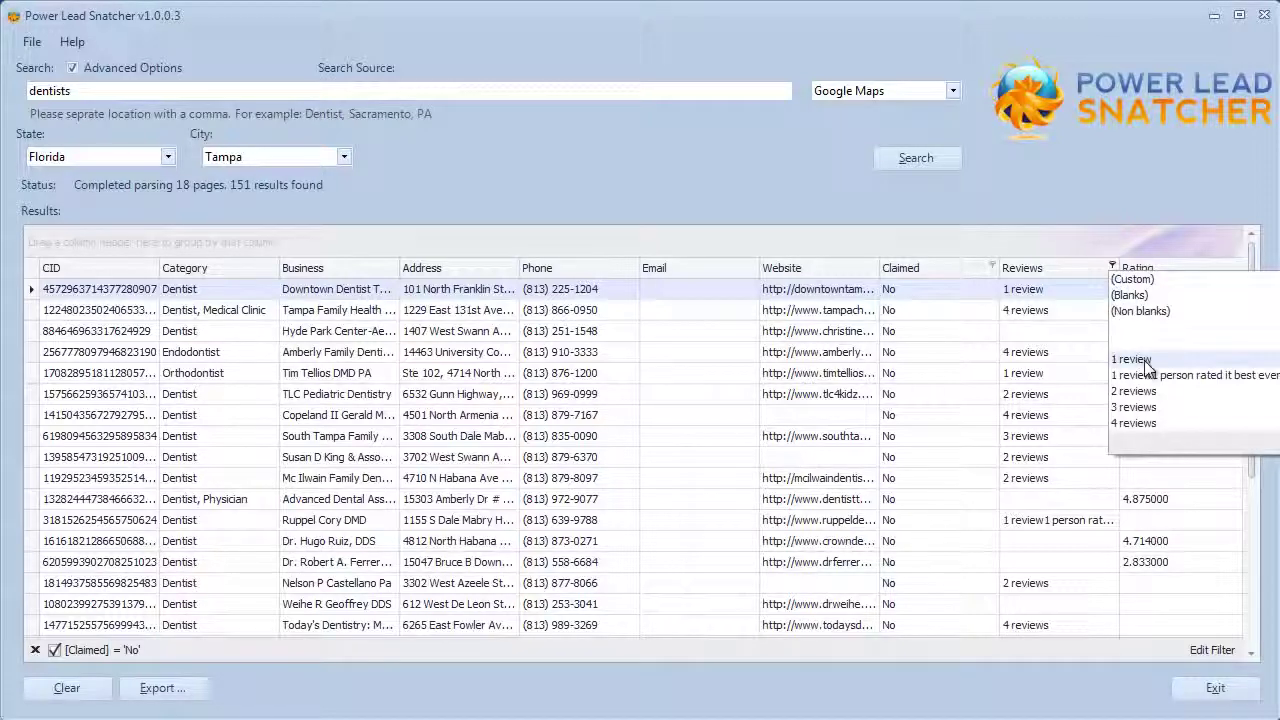
click(1068, 268)
click(1066, 268)
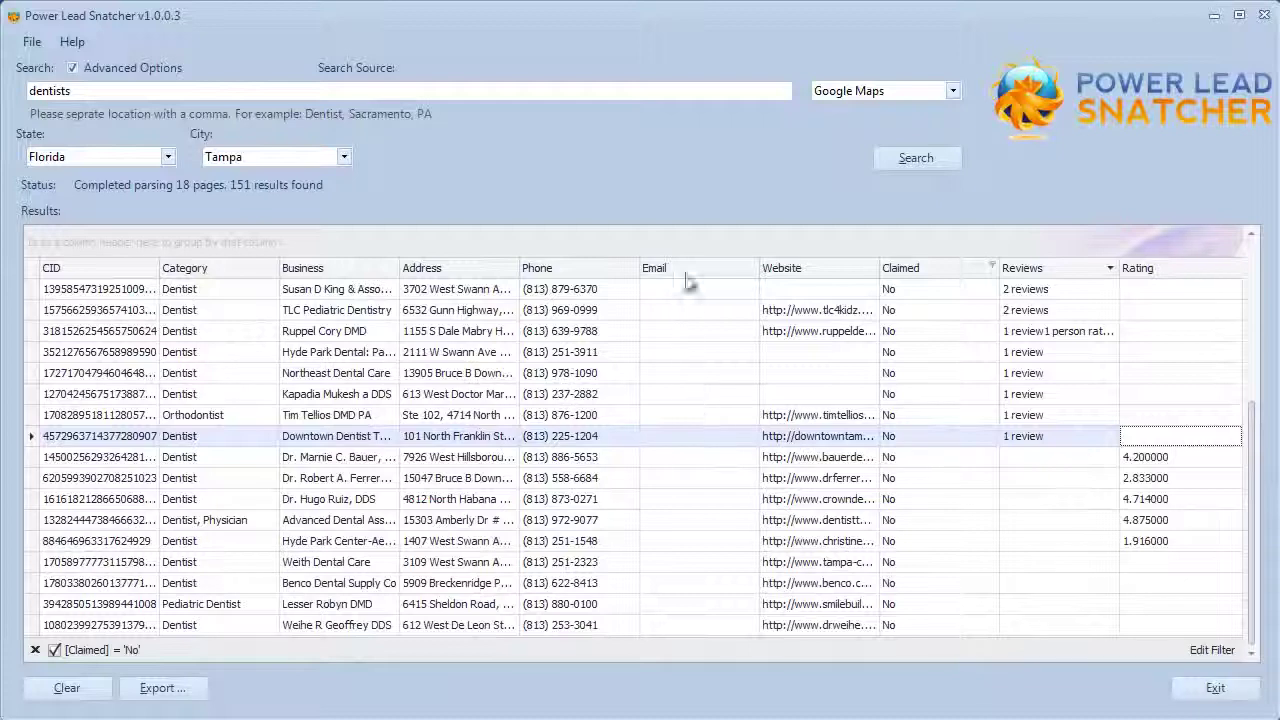
Sort the filtered results by the Email column, trying both directions and ending with ascending order
click(723, 271)
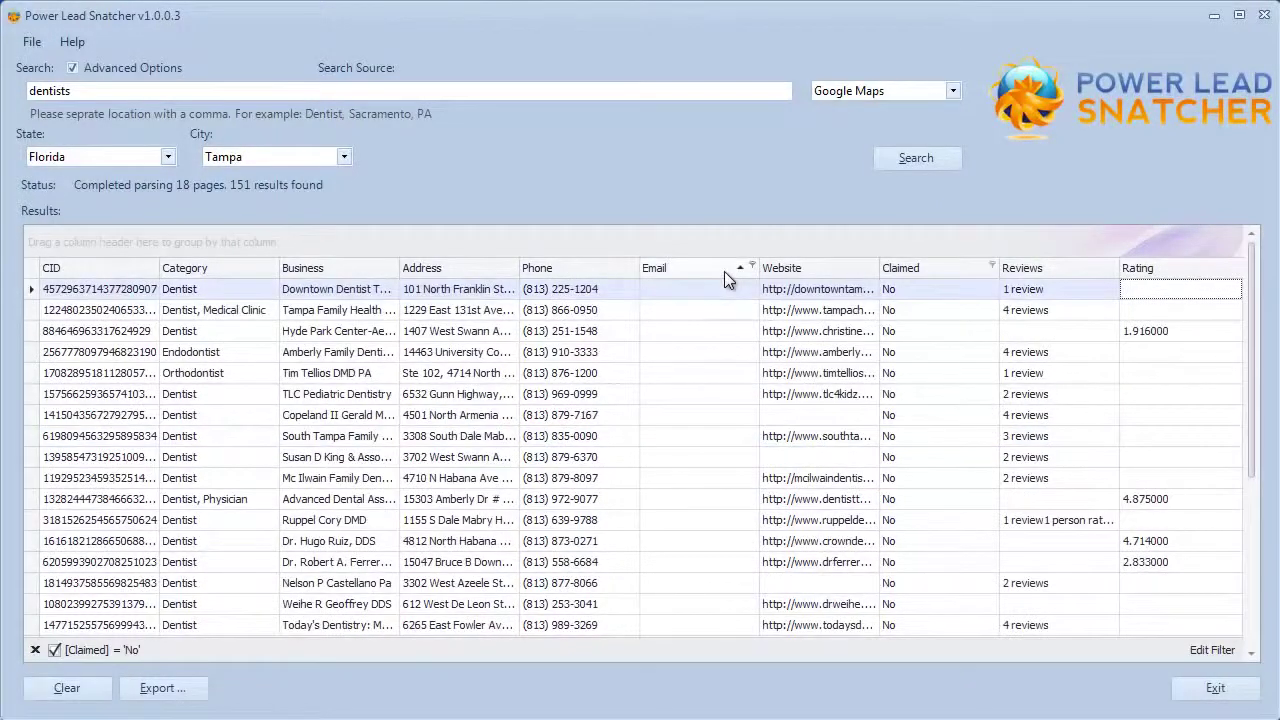
click(724, 271)
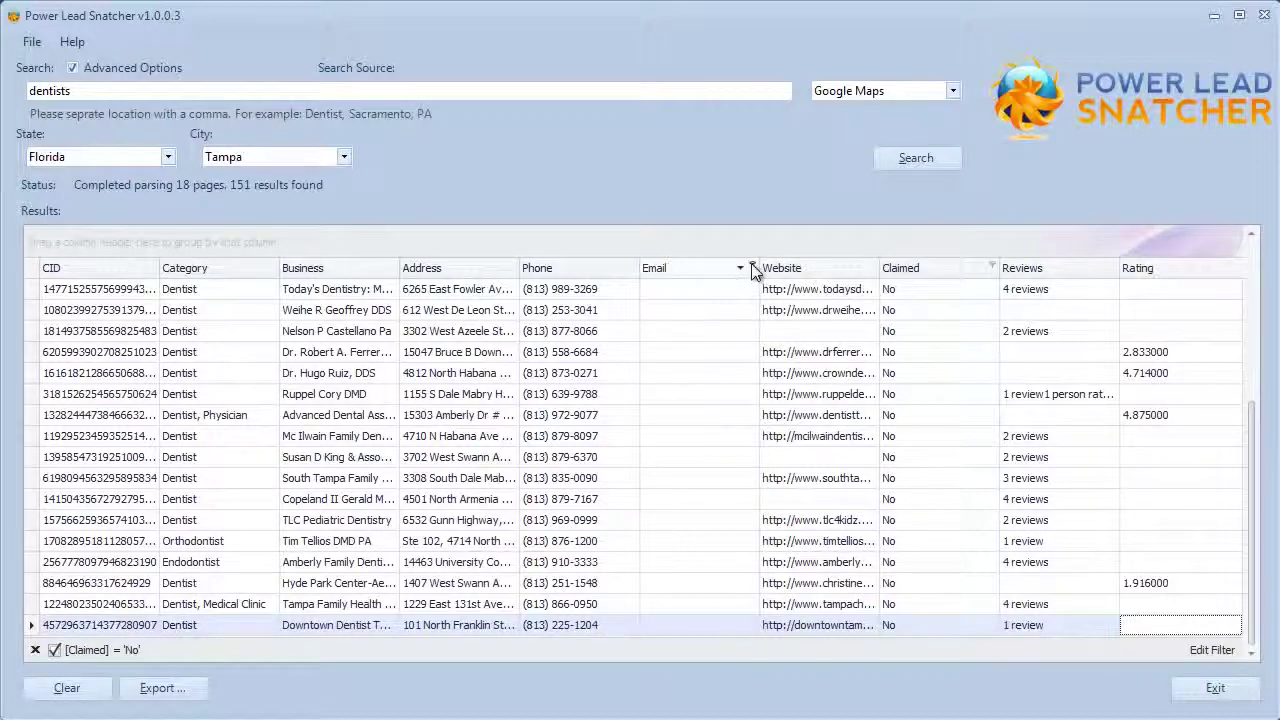
click(752, 266)
click(705, 264)
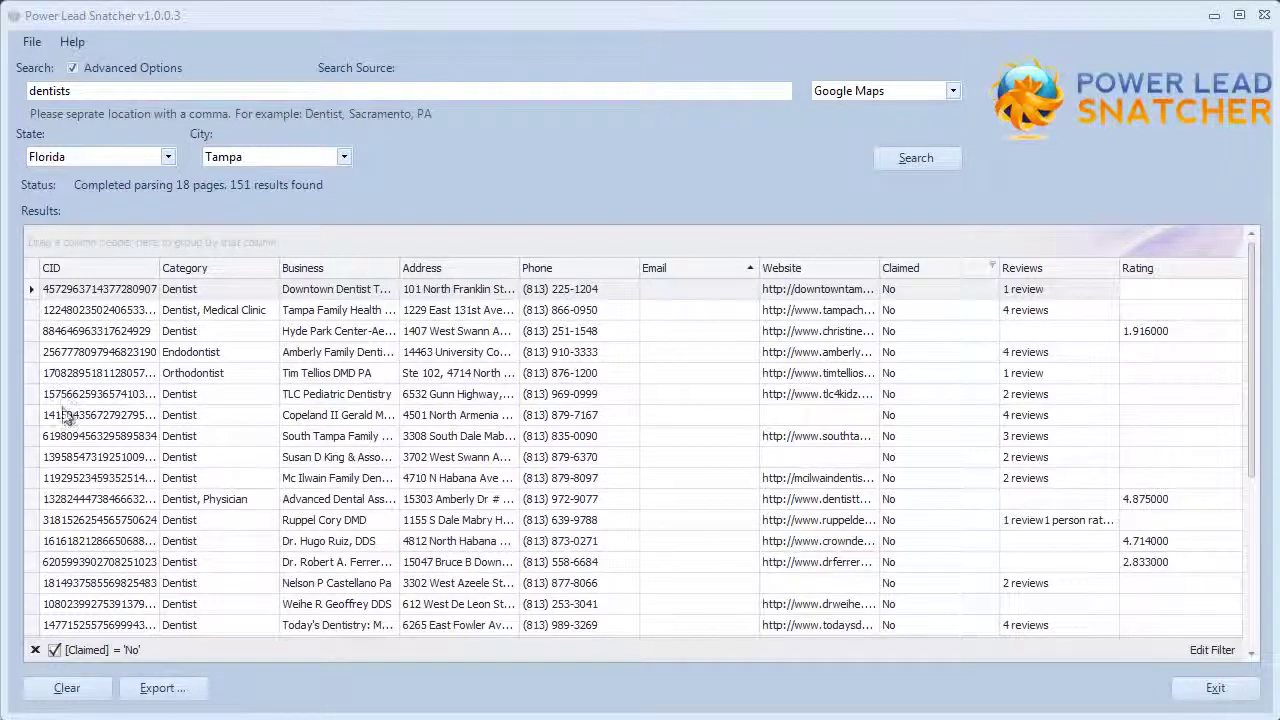
Clear the dentist search results and disable the Claimed = 'No' filter
click(63, 688)
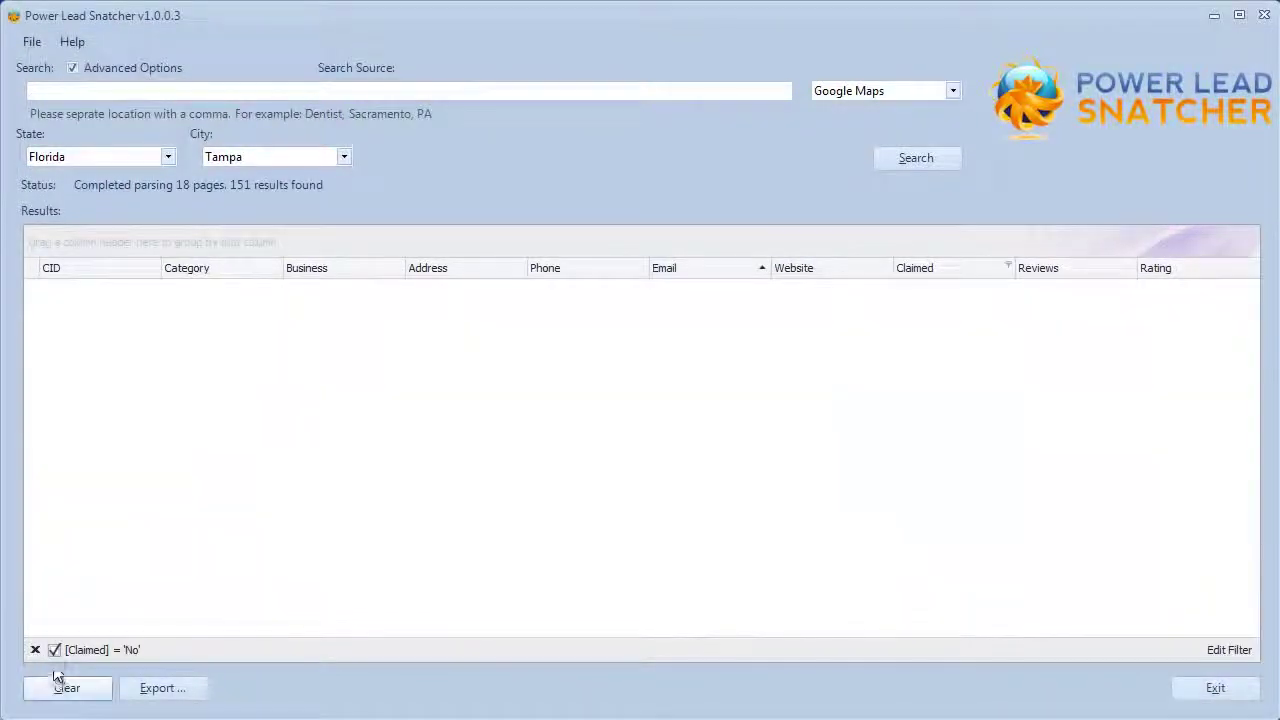
click(54, 650)
Search Yelp for "dentists, dallas, tx" and stop the search after its first page is parsed
click(953, 91)
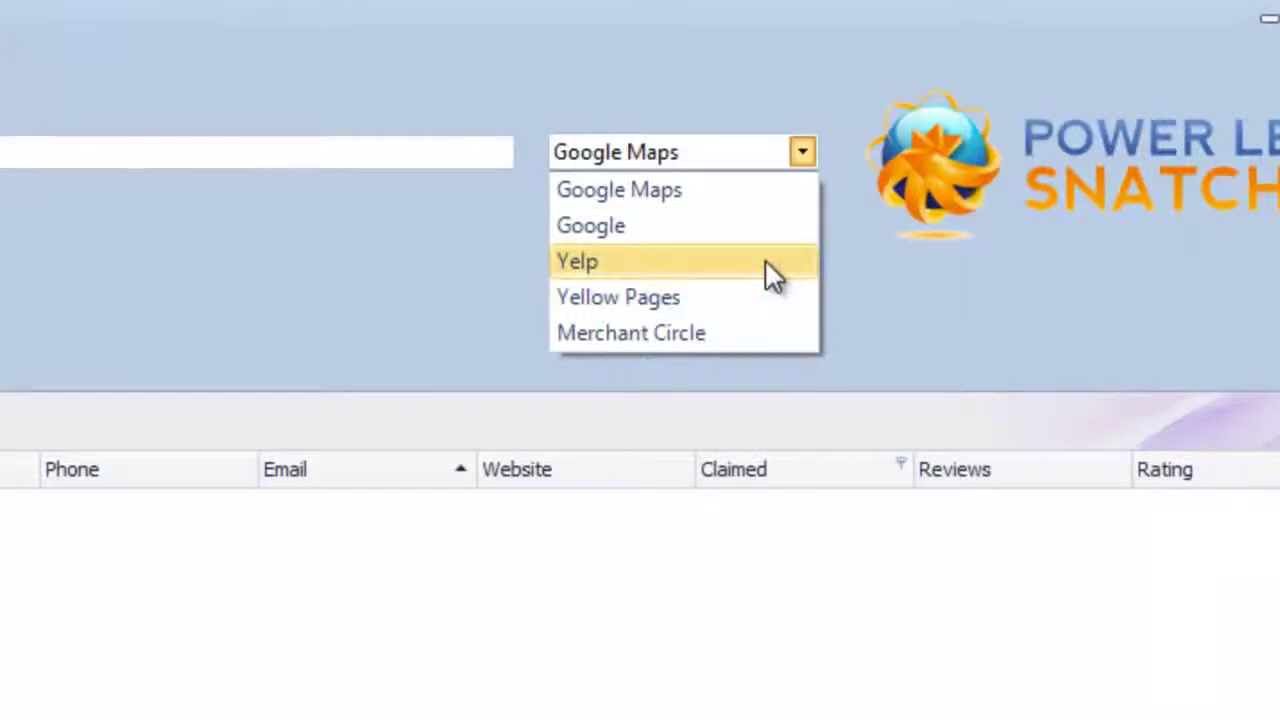
click(766, 262)
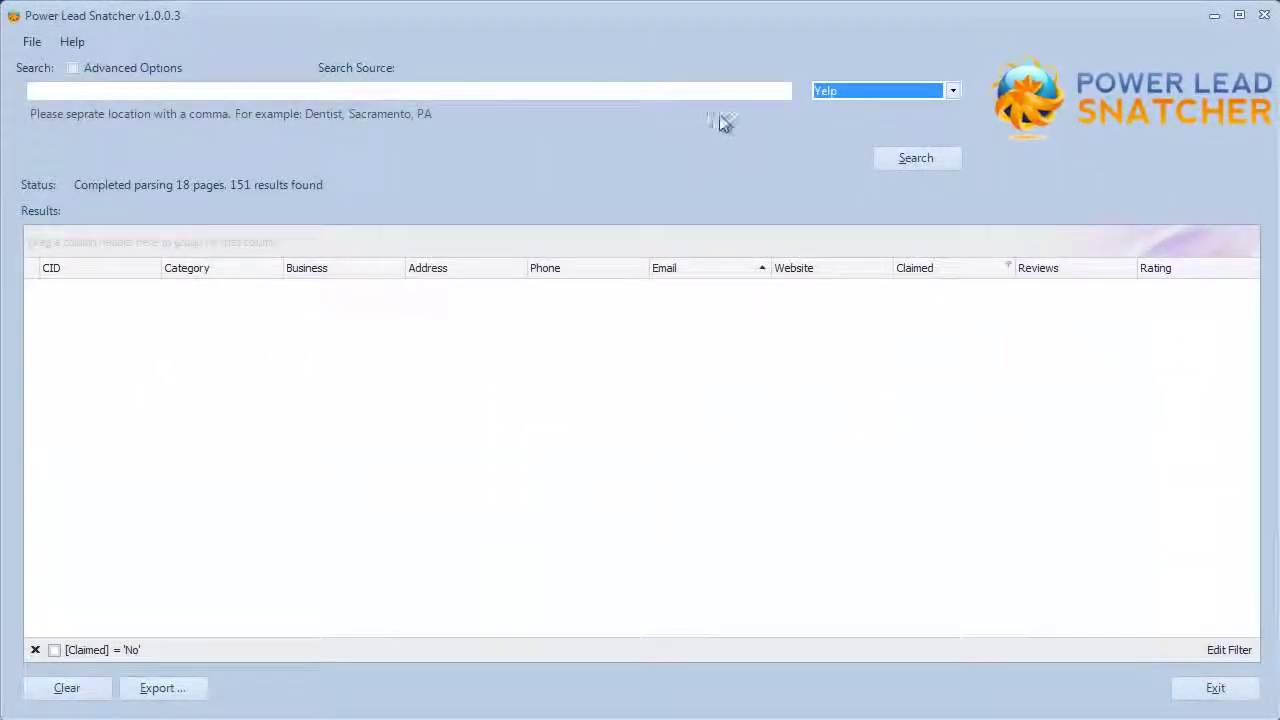
click(713, 93)
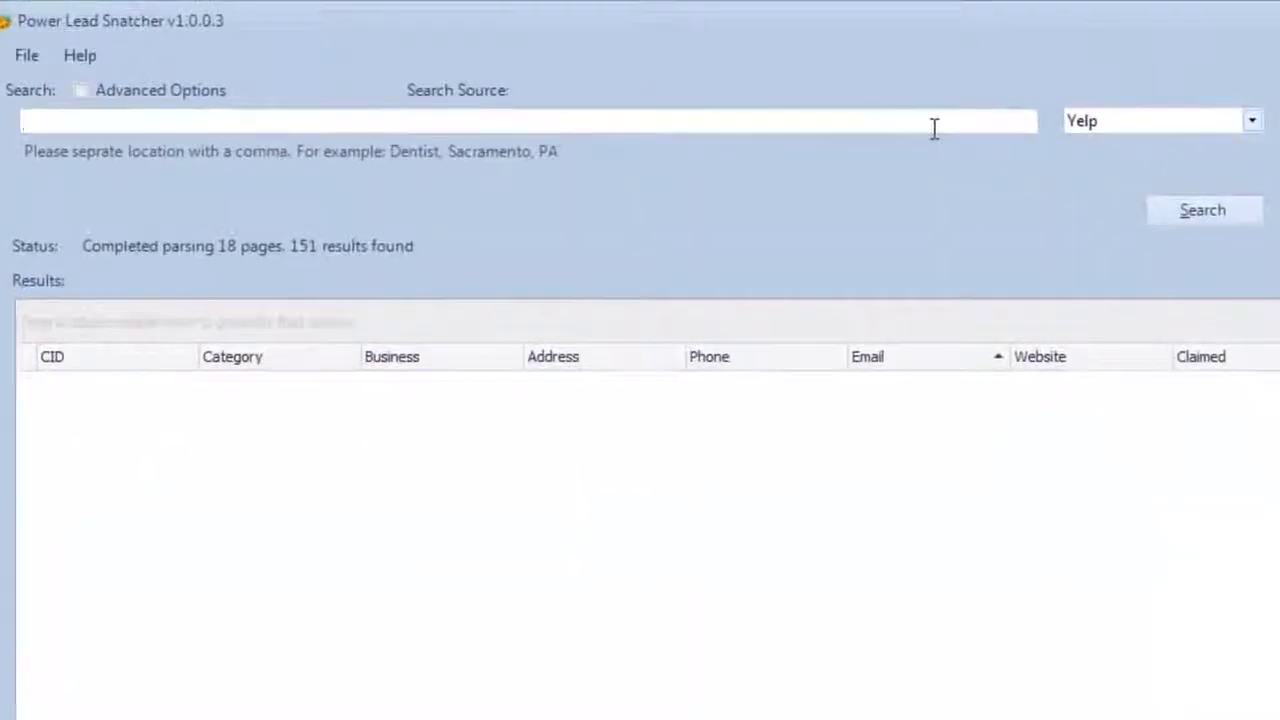
text(dentists, dal)
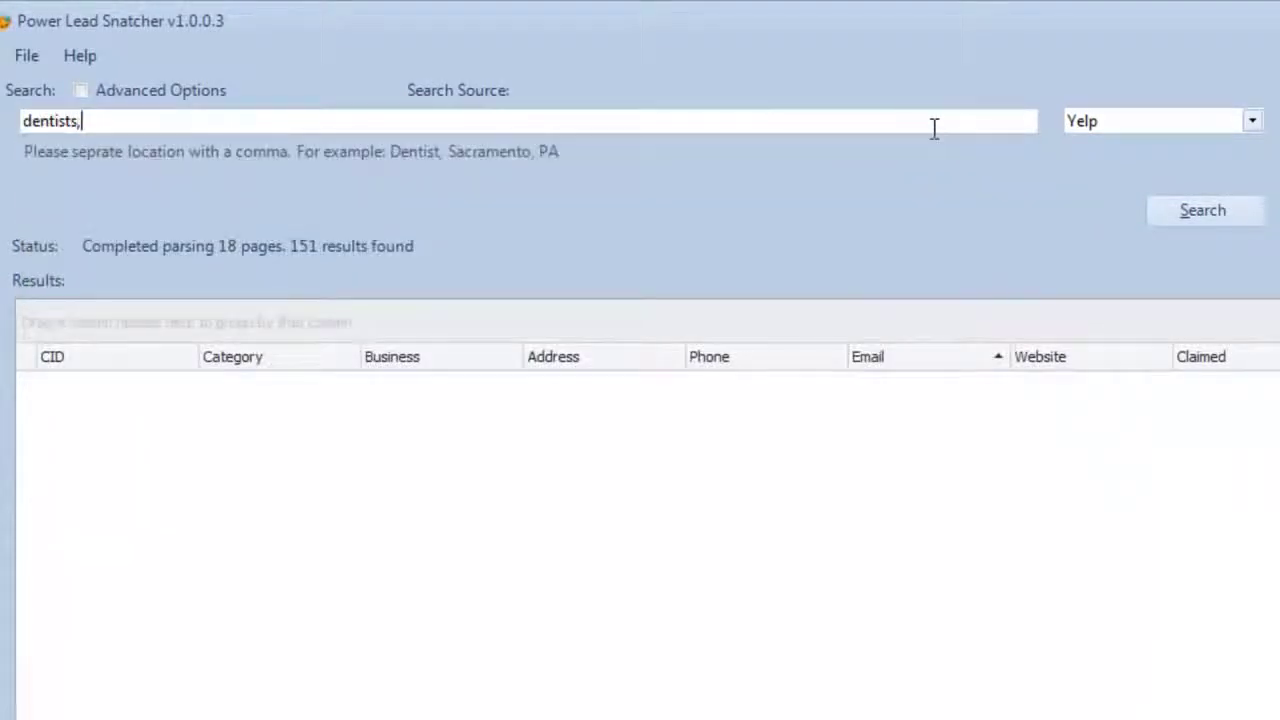
text(las, tx)
click(1203, 212)
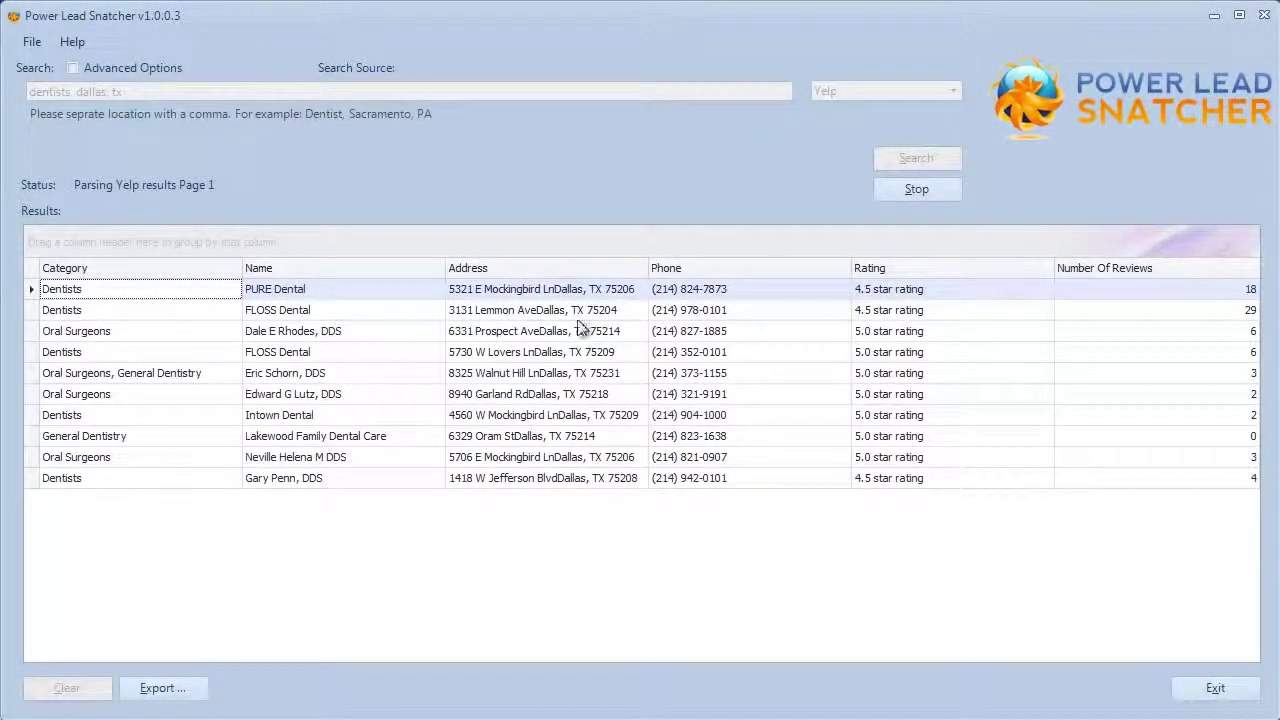
click(904, 191)
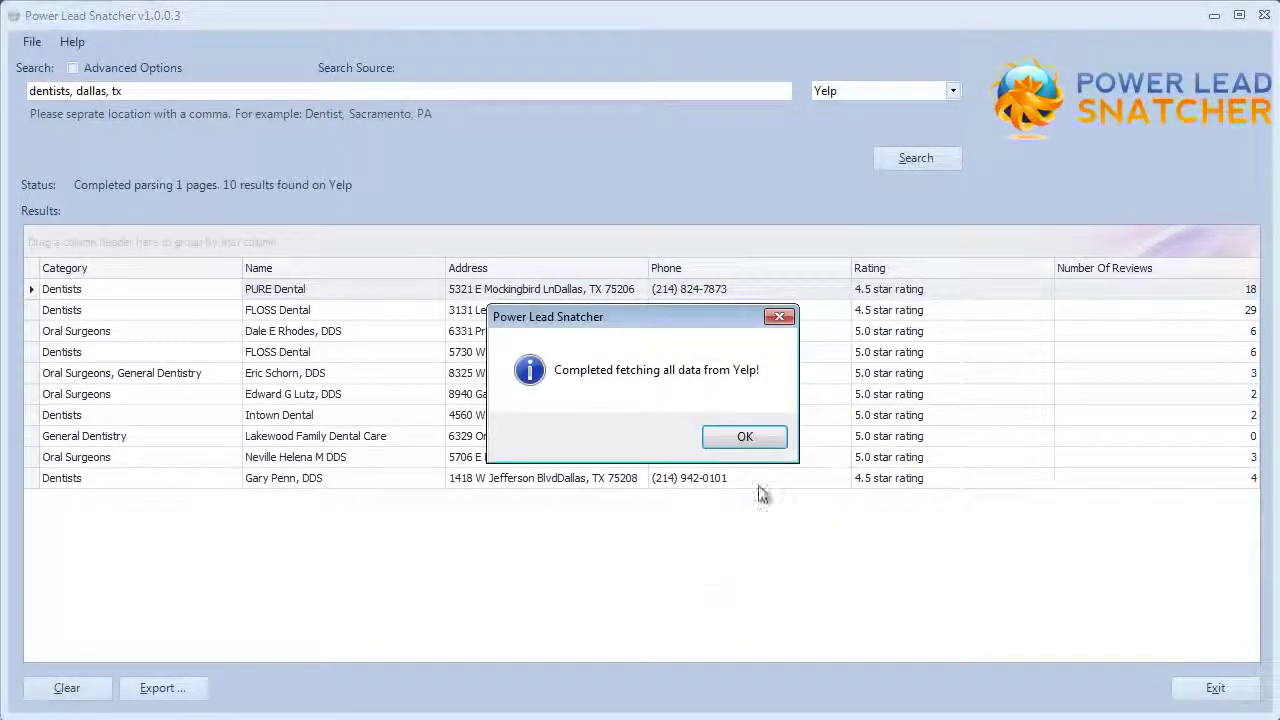
click(748, 436)
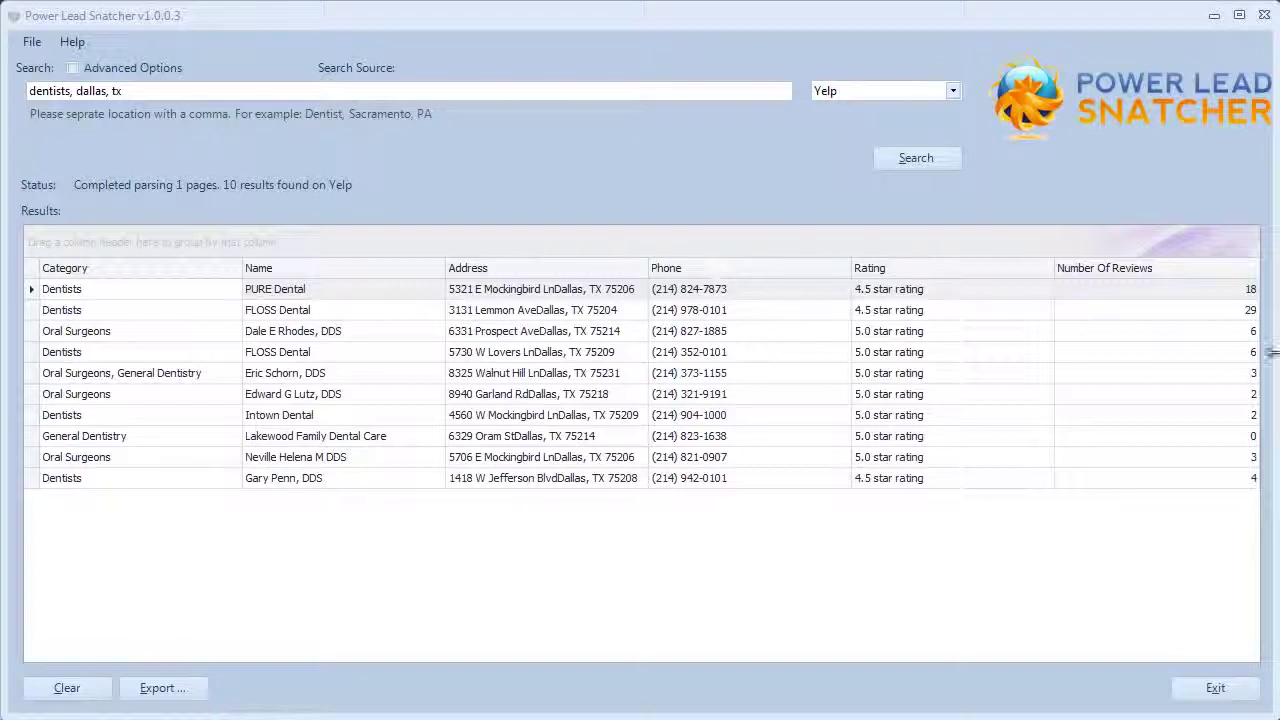
Check the Number Of Reviews filter choices and sort the Yelp results by that column in ascending order
click(1252, 267)
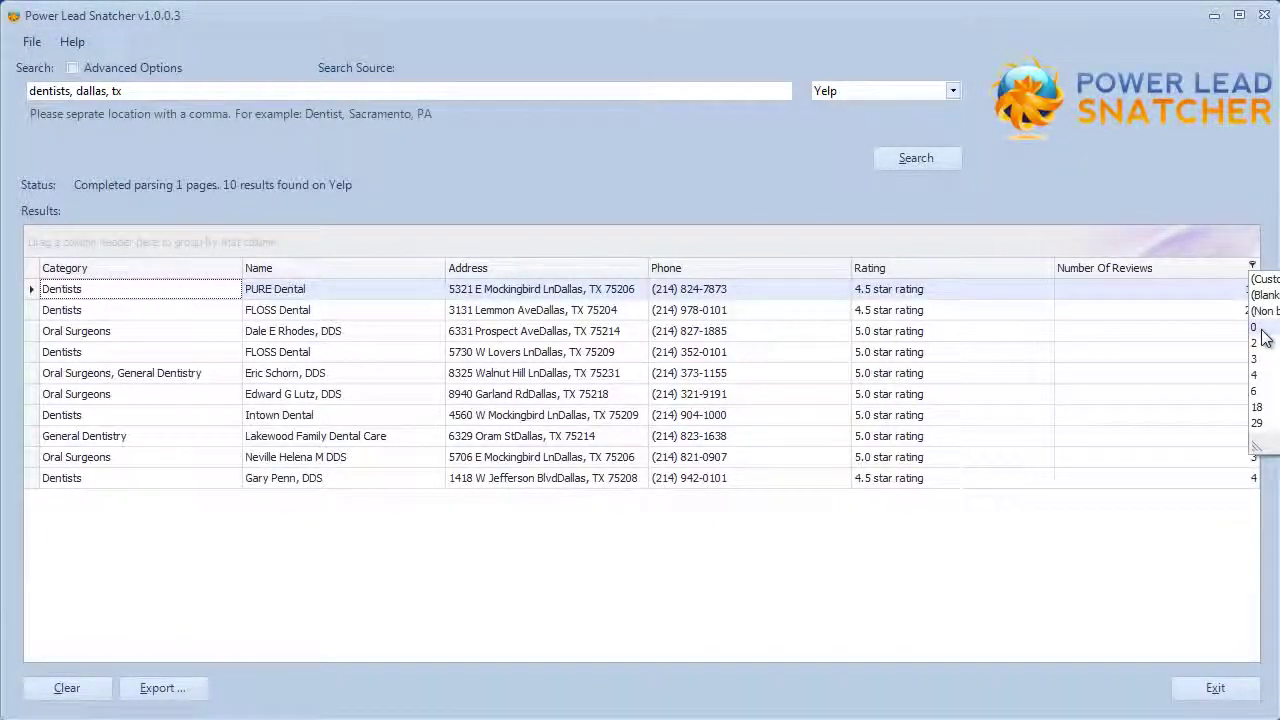
click(1206, 267)
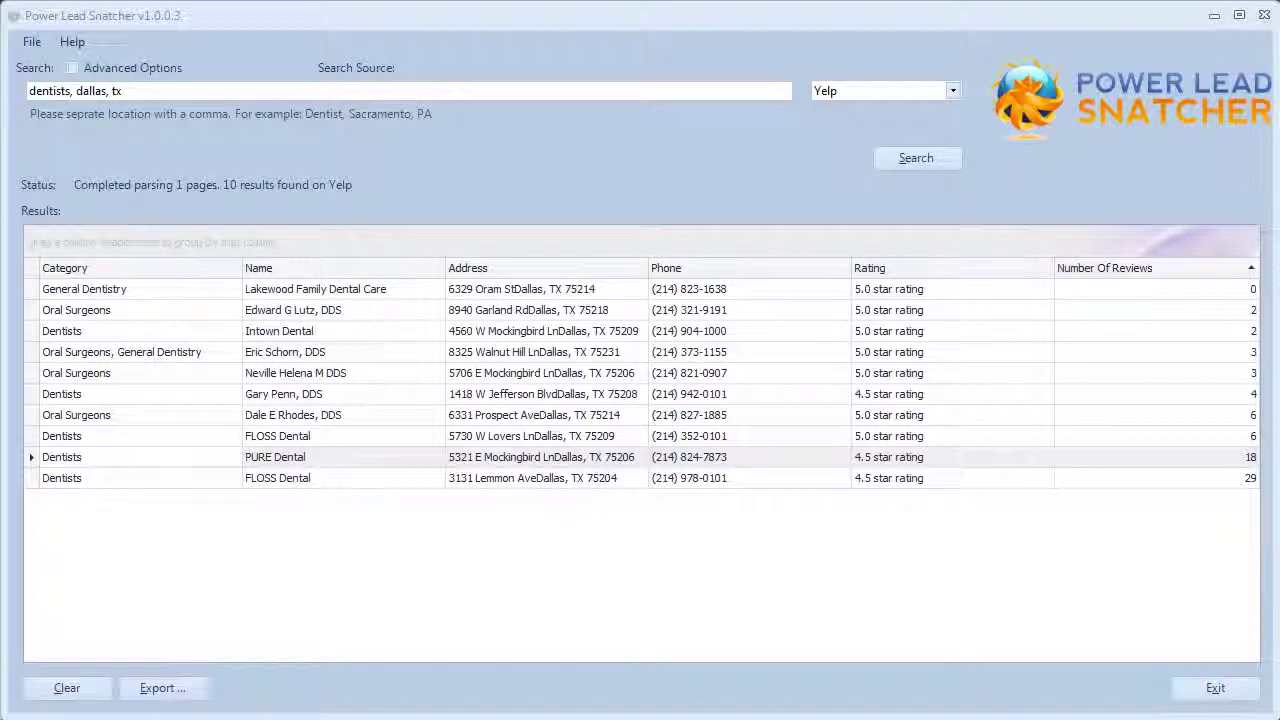
Review the available search sources and the Florida city choices in Advanced Options, leaving Advanced Options disabled
click(866, 97)
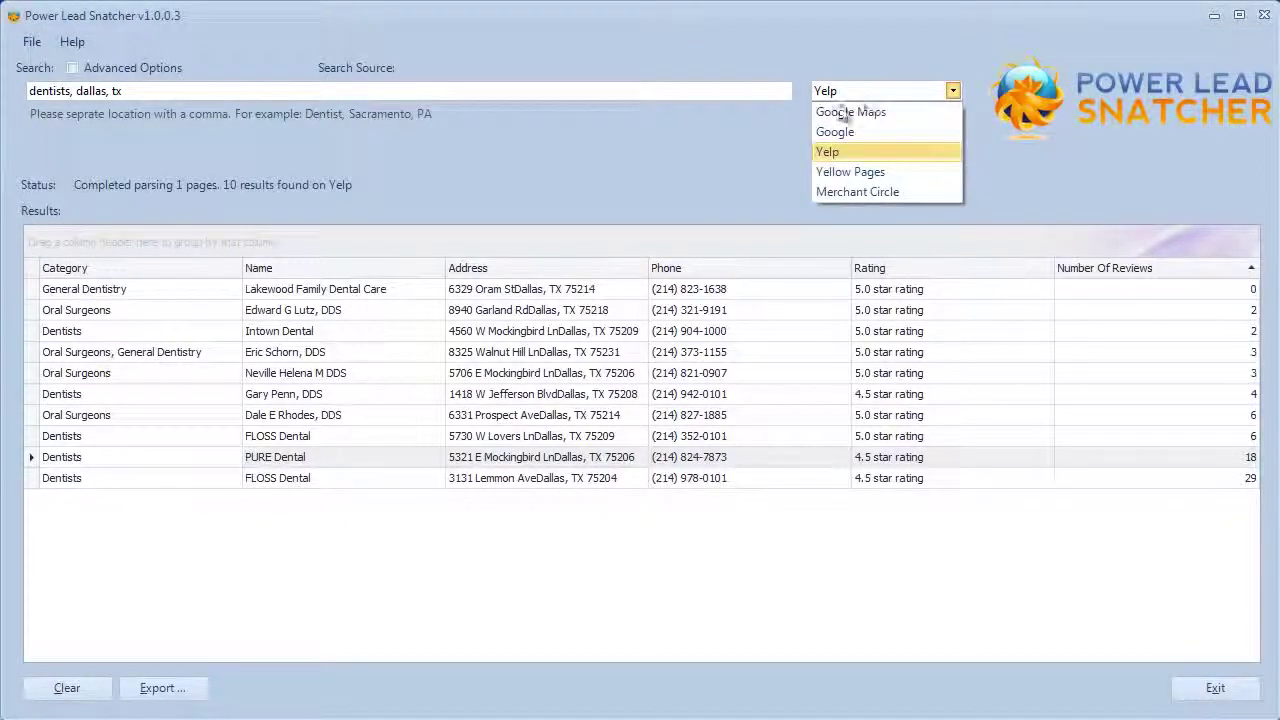
click(731, 196)
click(104, 74)
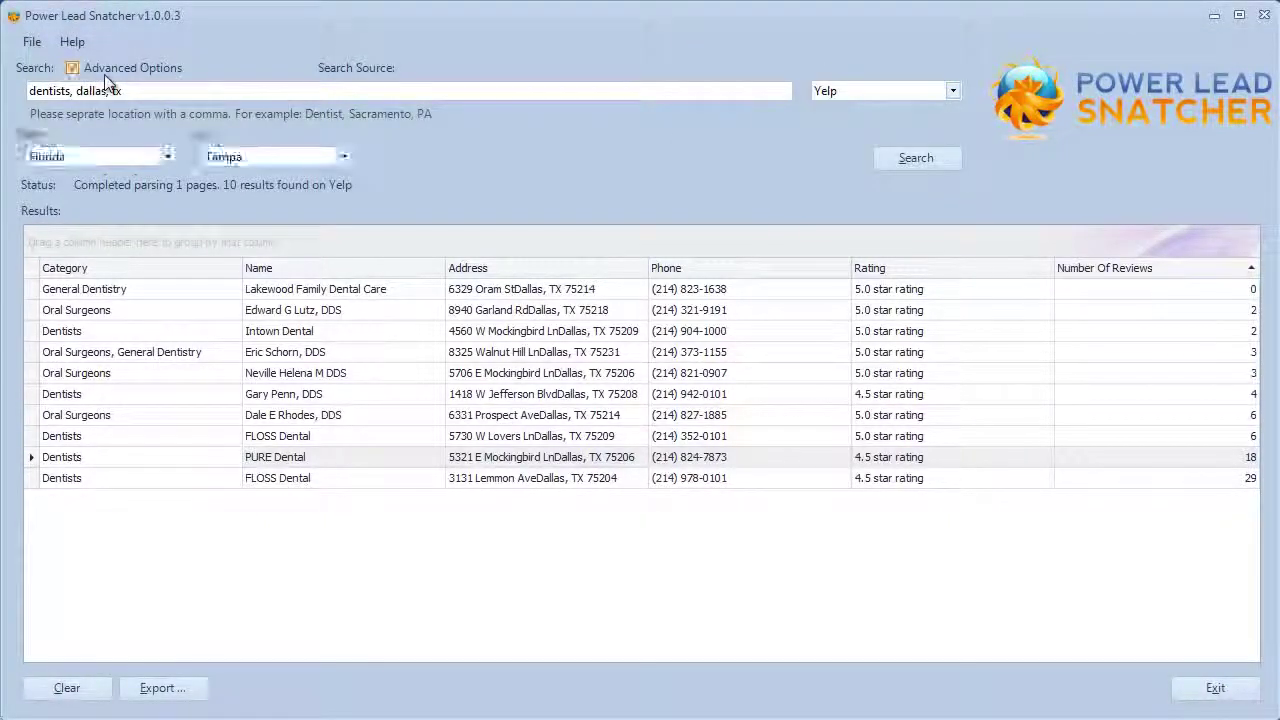
click(344, 157)
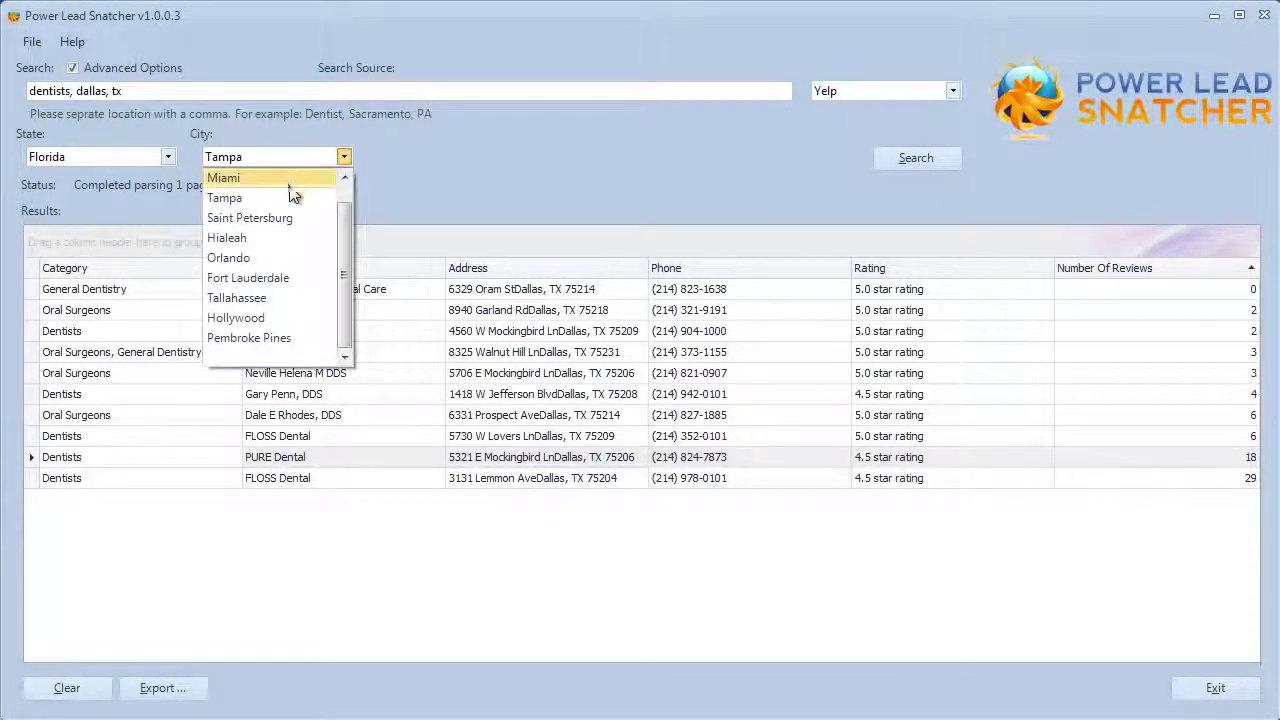
click(103, 71)
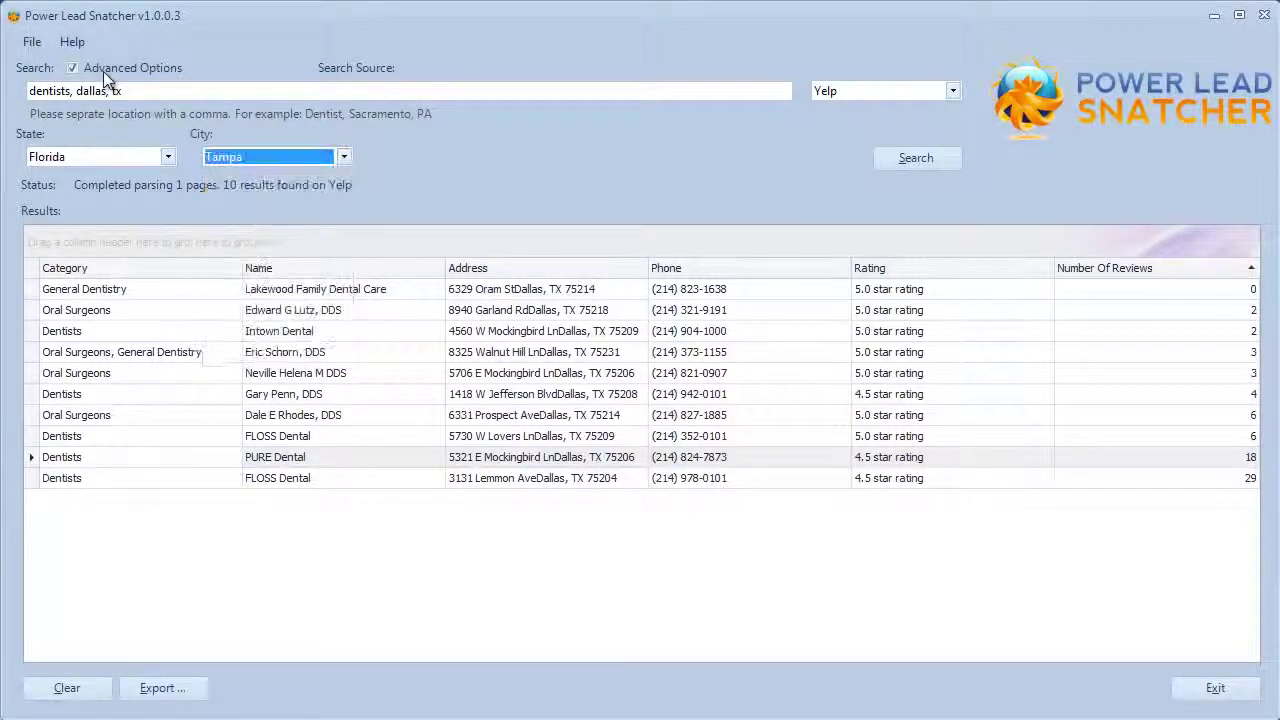
click(103, 71)
Delete the "dentists, dallas, tx" search text, leaving the search field empty
drag(135, 91, 8, 90)
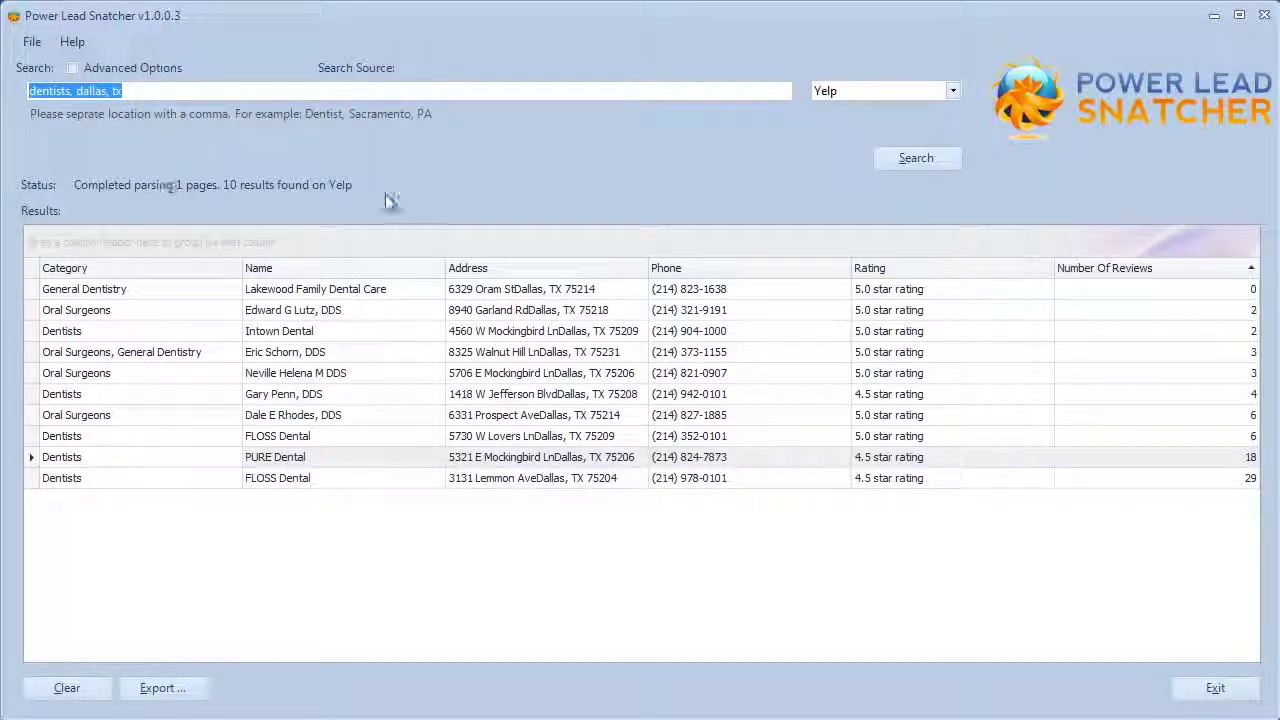
click(452, 98)
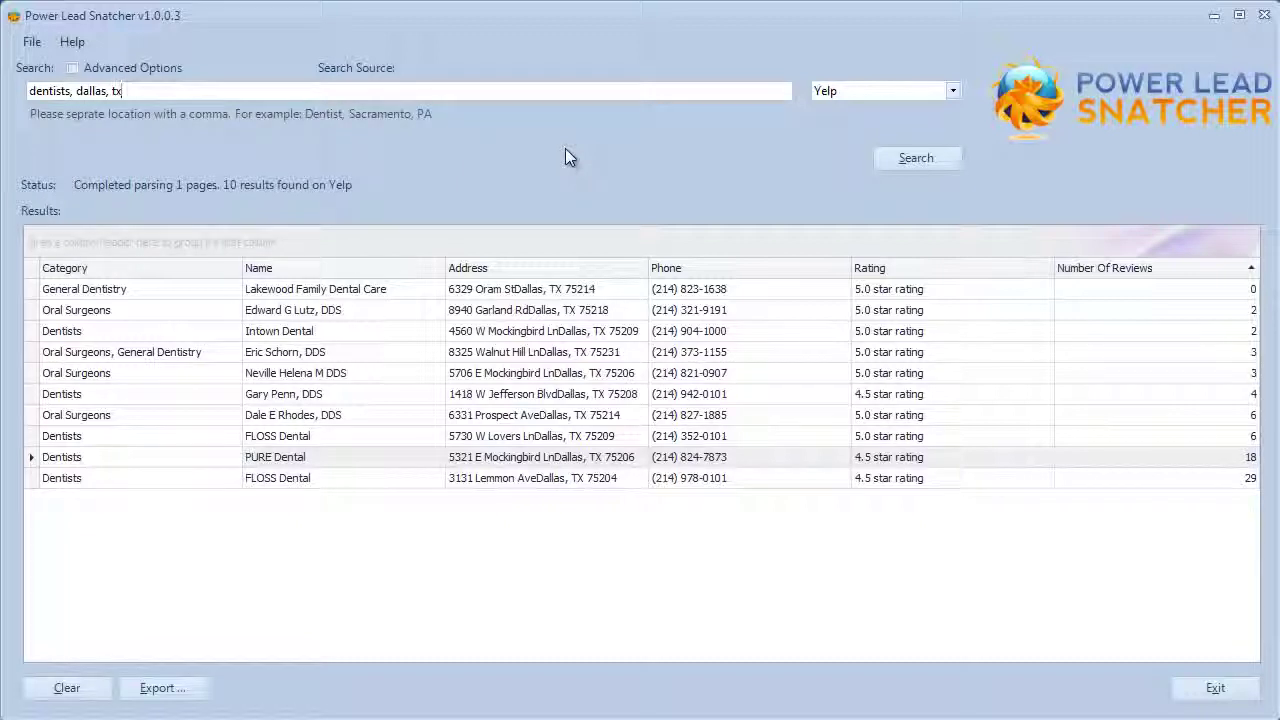
drag(405, 93, 27, 88)
key(BackSpace)
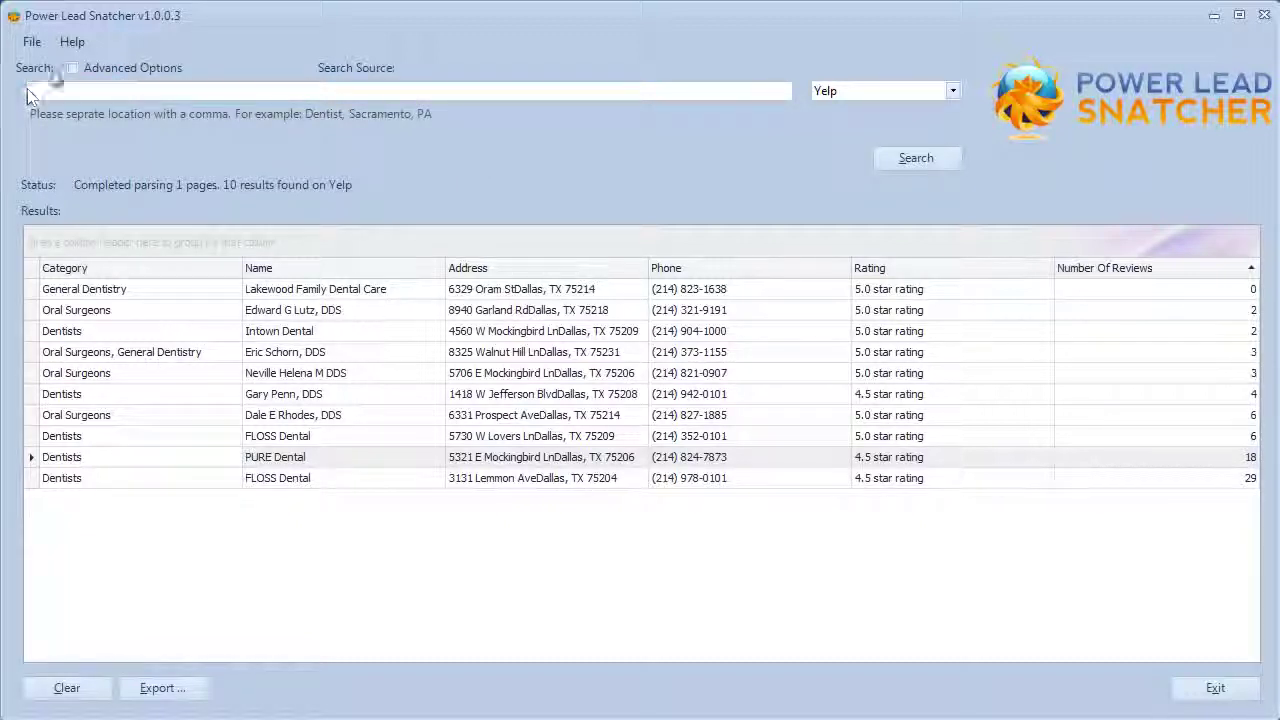
click(72, 41)
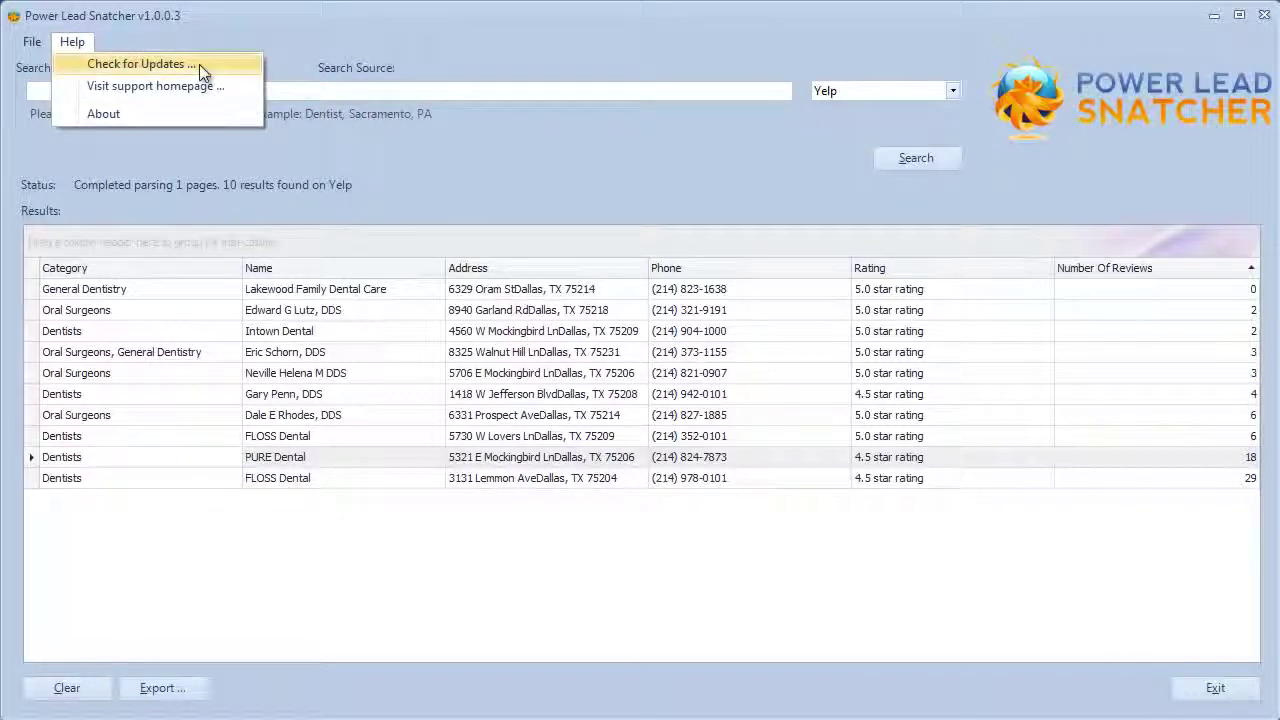
click(465, 164)
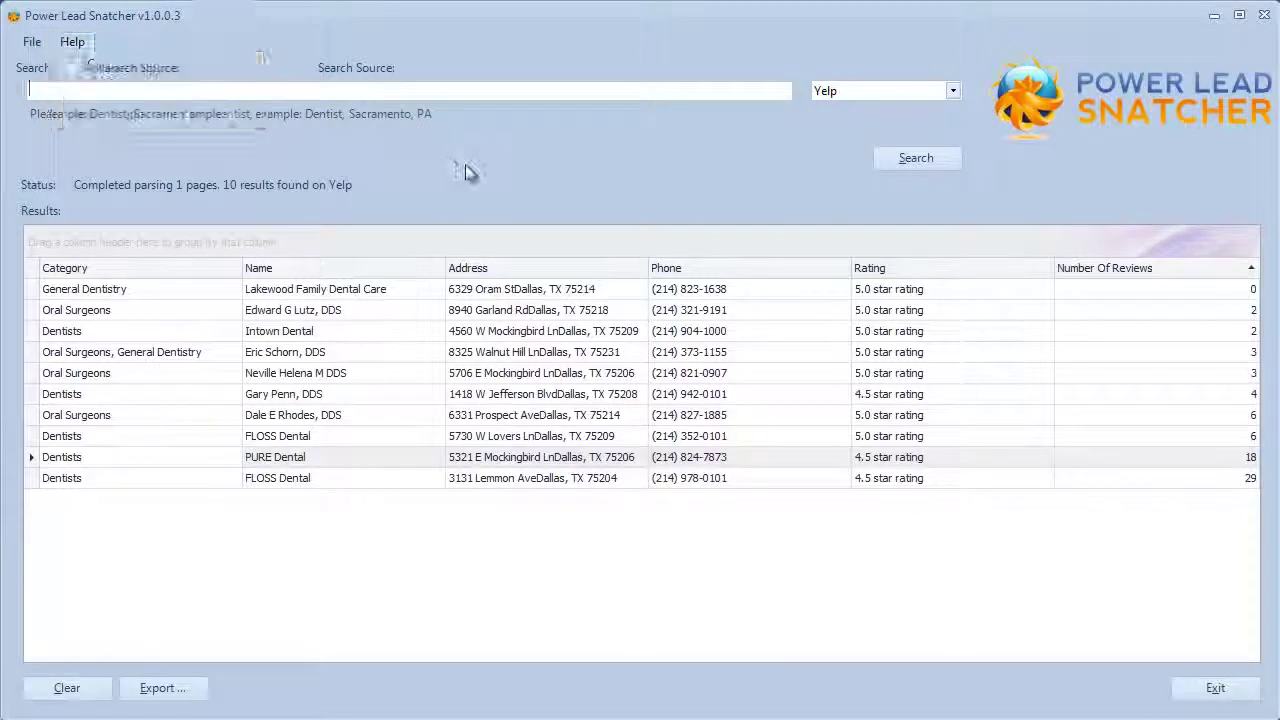